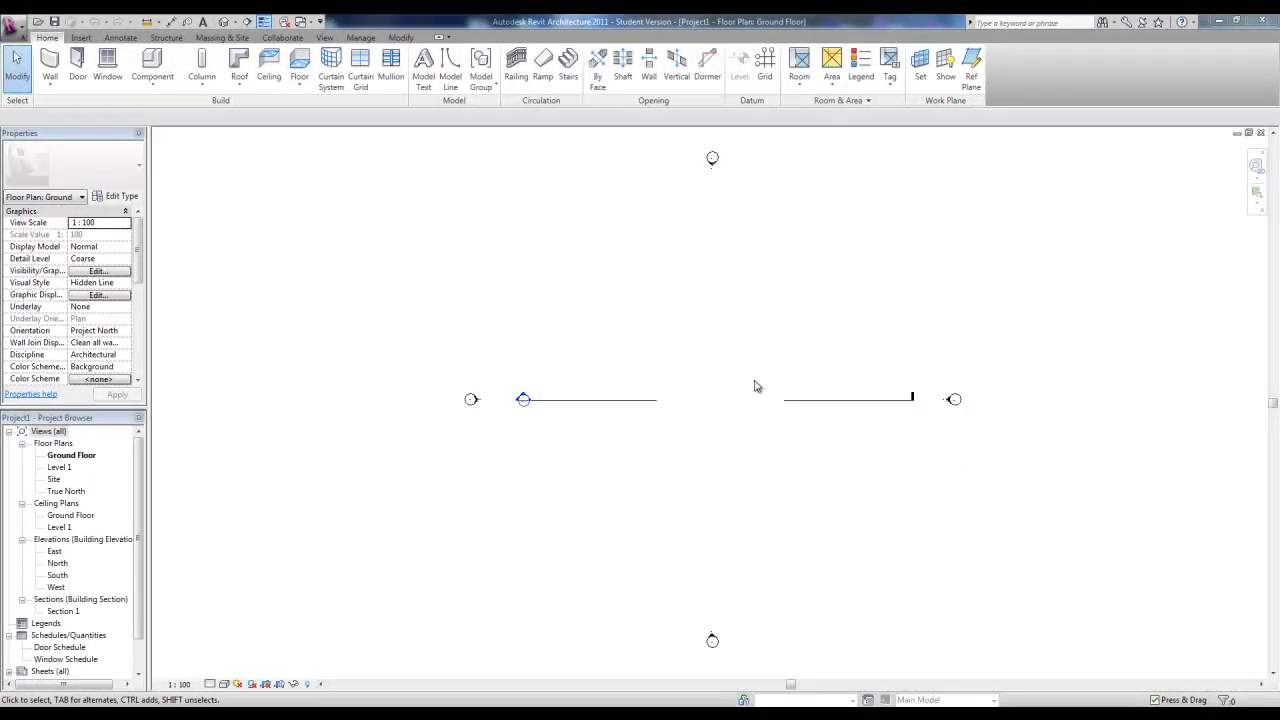
Switch to SketchUp and open the Add Location map for geo-locating the model.
click(222, 37)
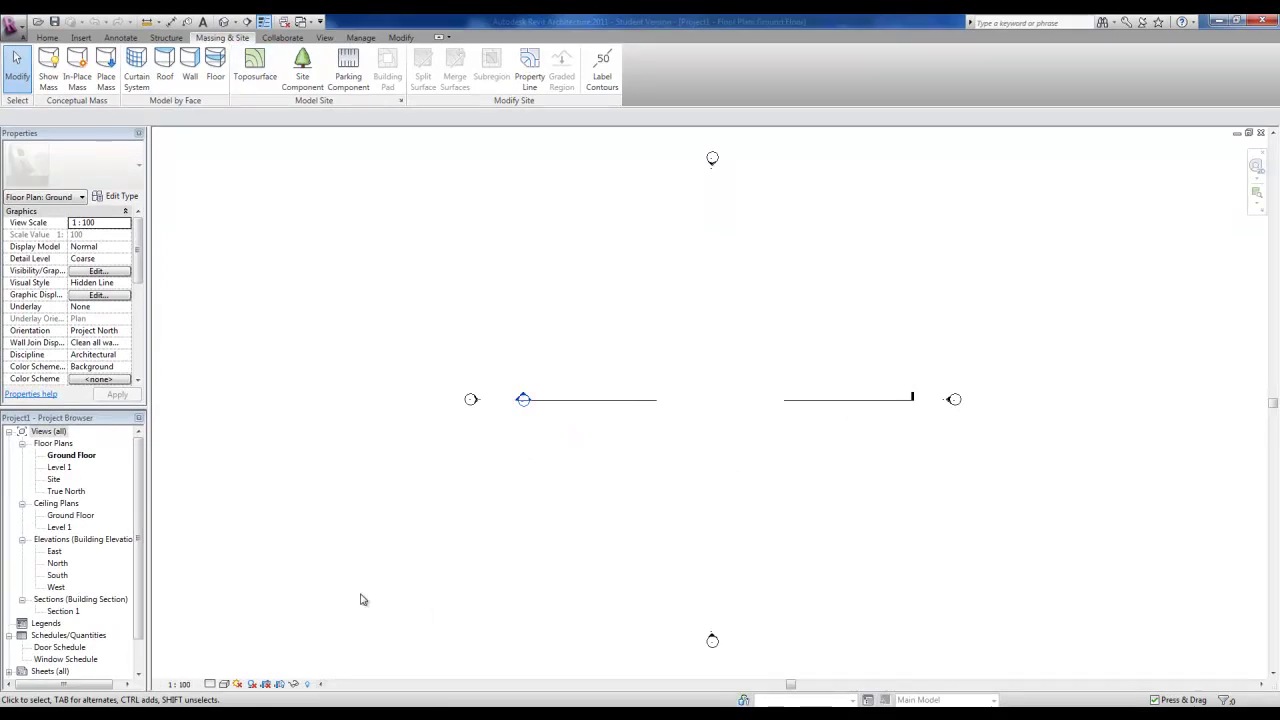
click(349, 647)
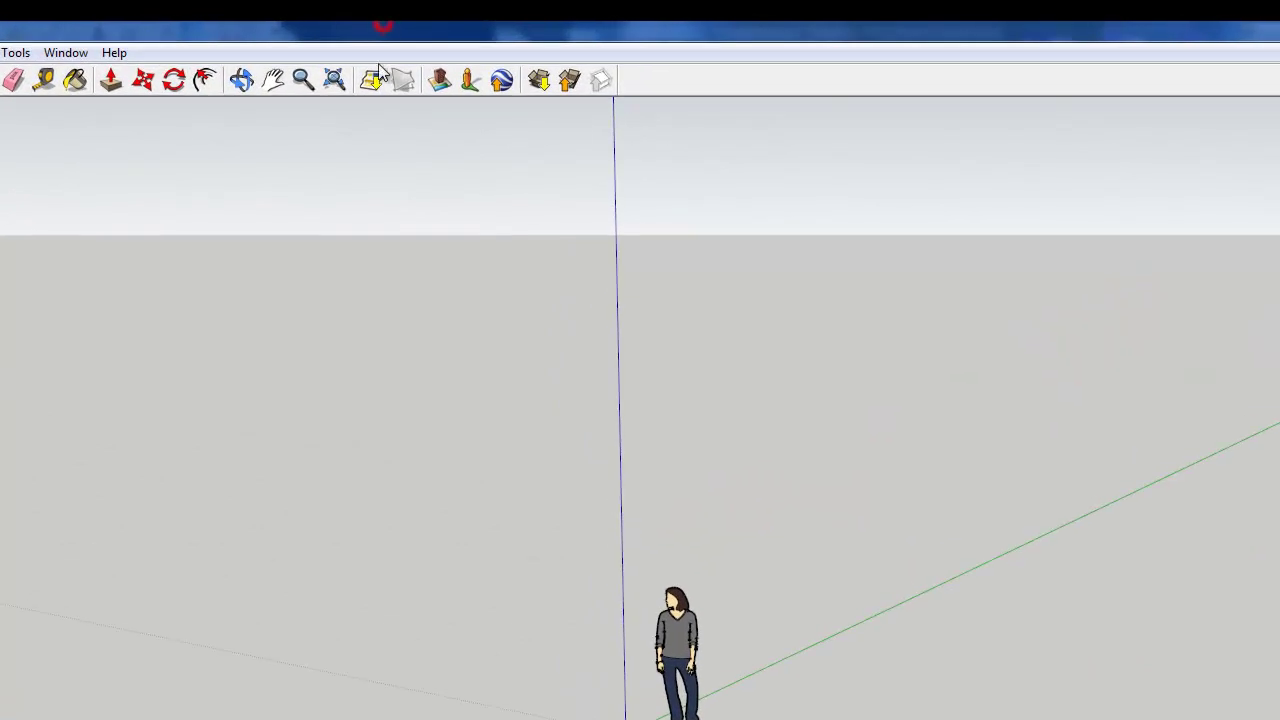
click(372, 80)
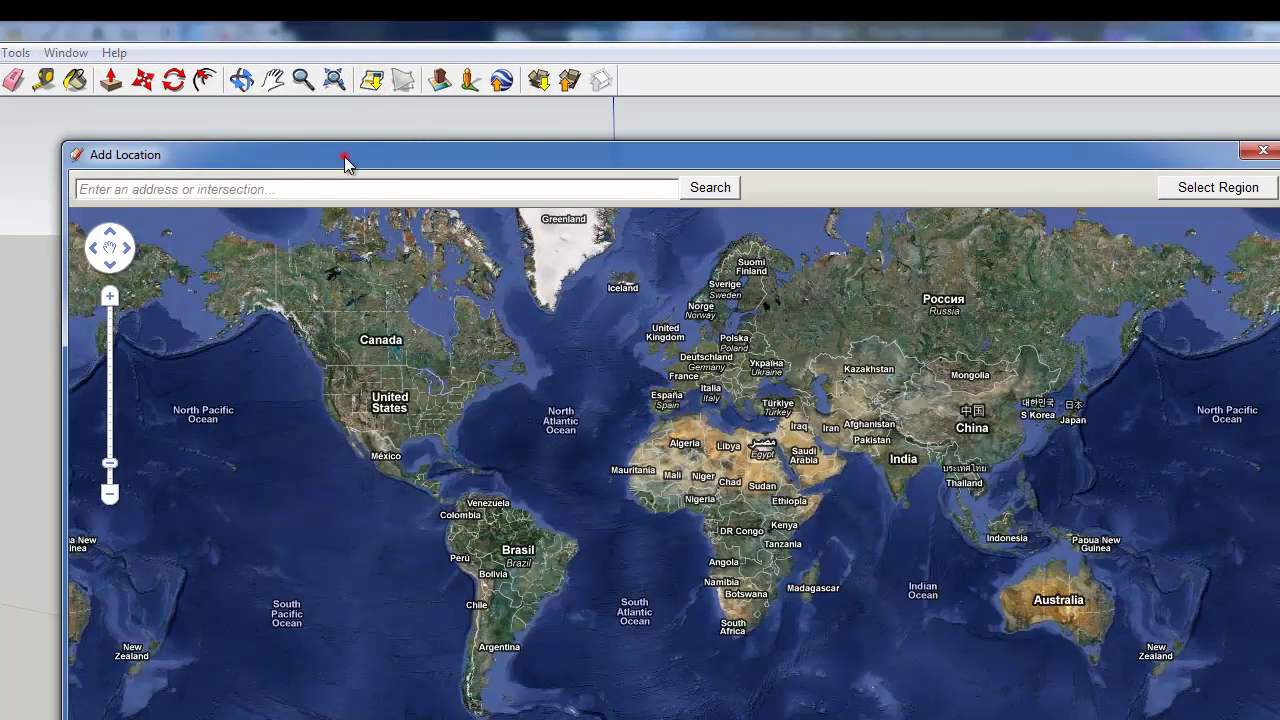
drag(344, 160, 417, 177)
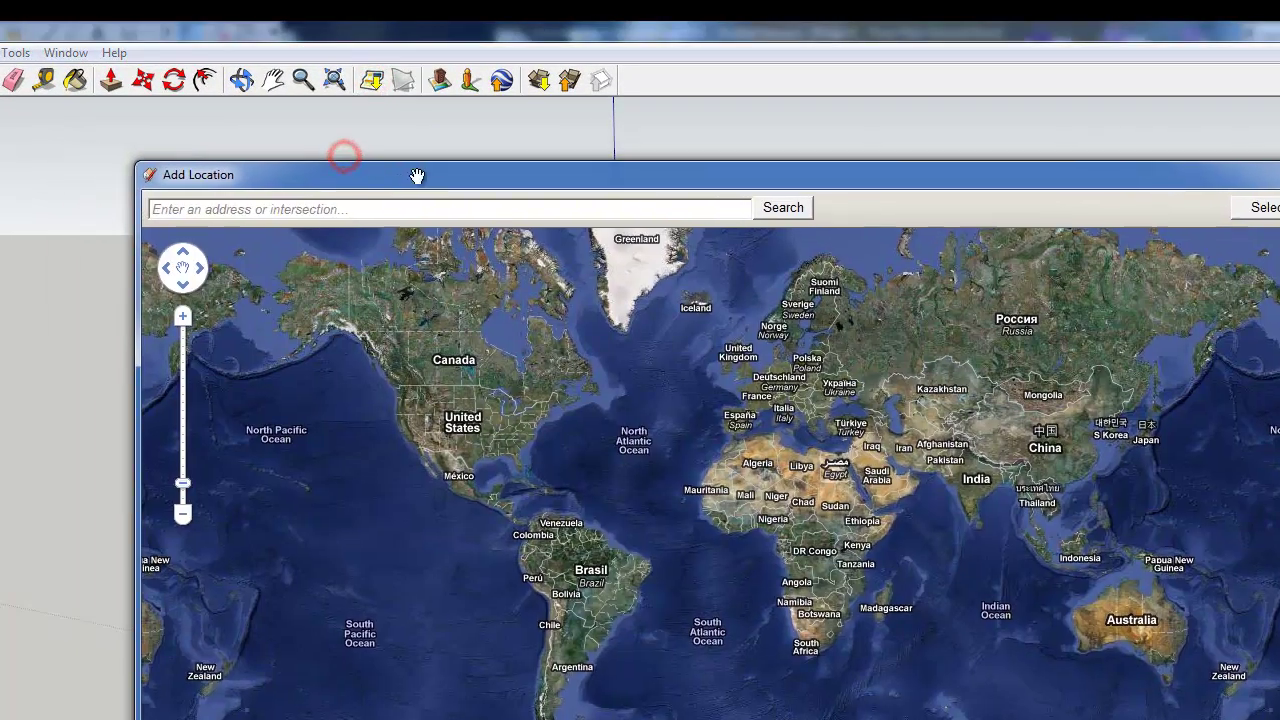
Search the location map for "st lucia" and refine the search to "st lucia brisbane".
click(452, 210)
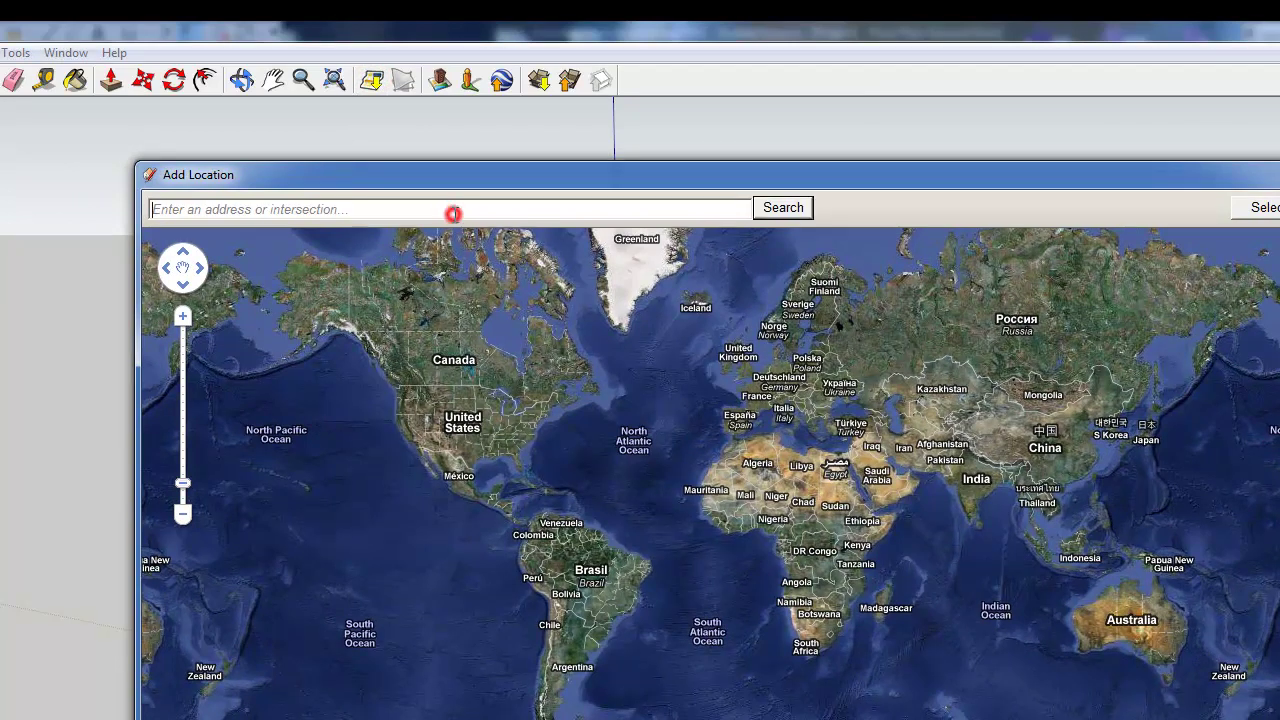
text(st lucia)
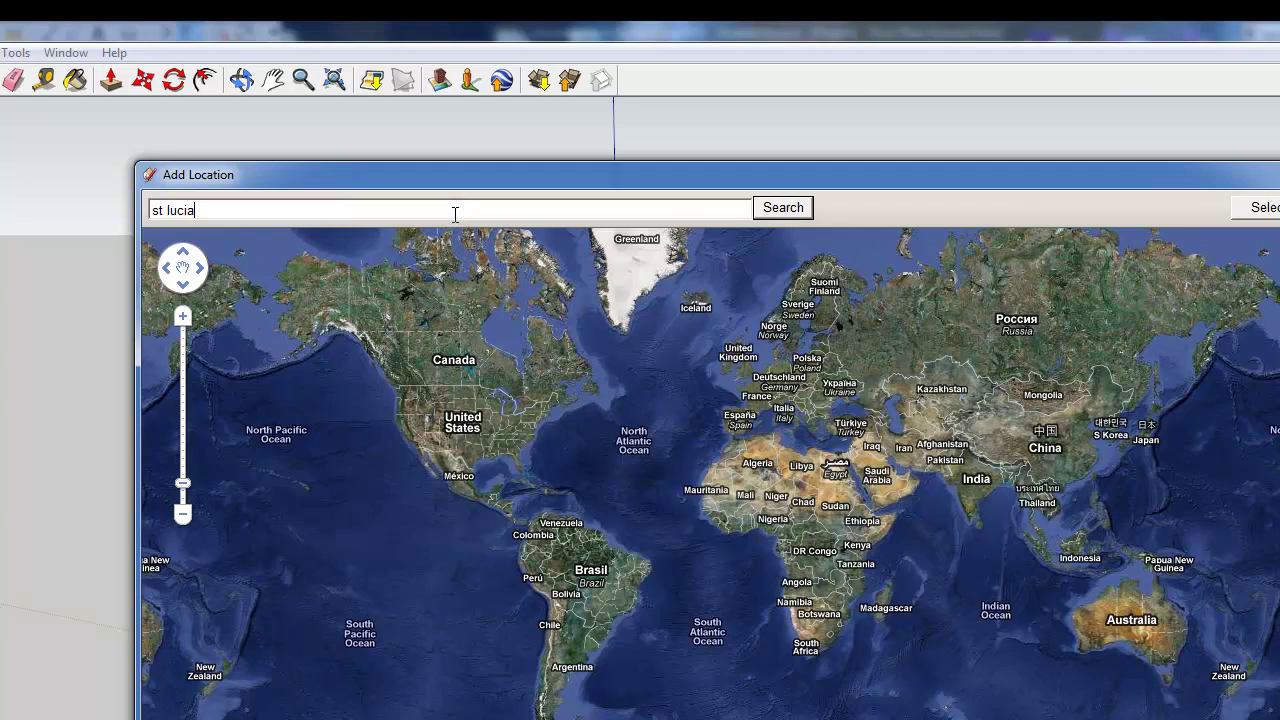
key(Return)
click(498, 205)
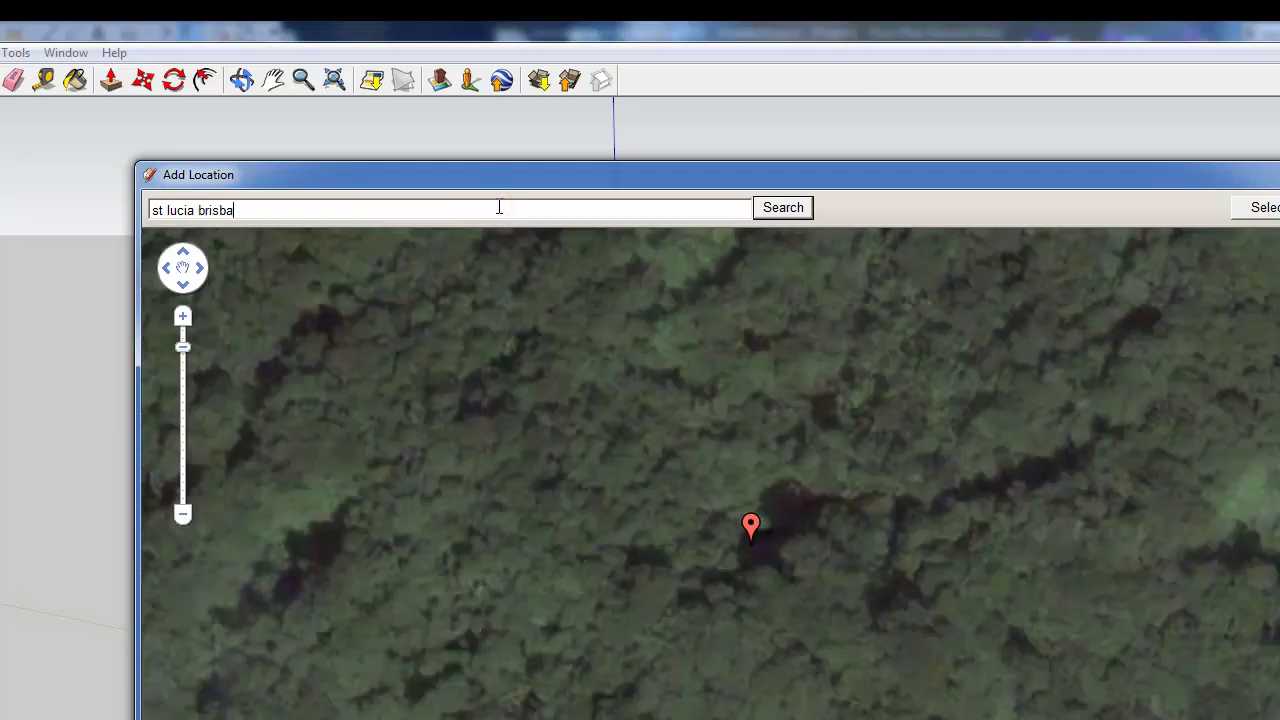
key(Return)
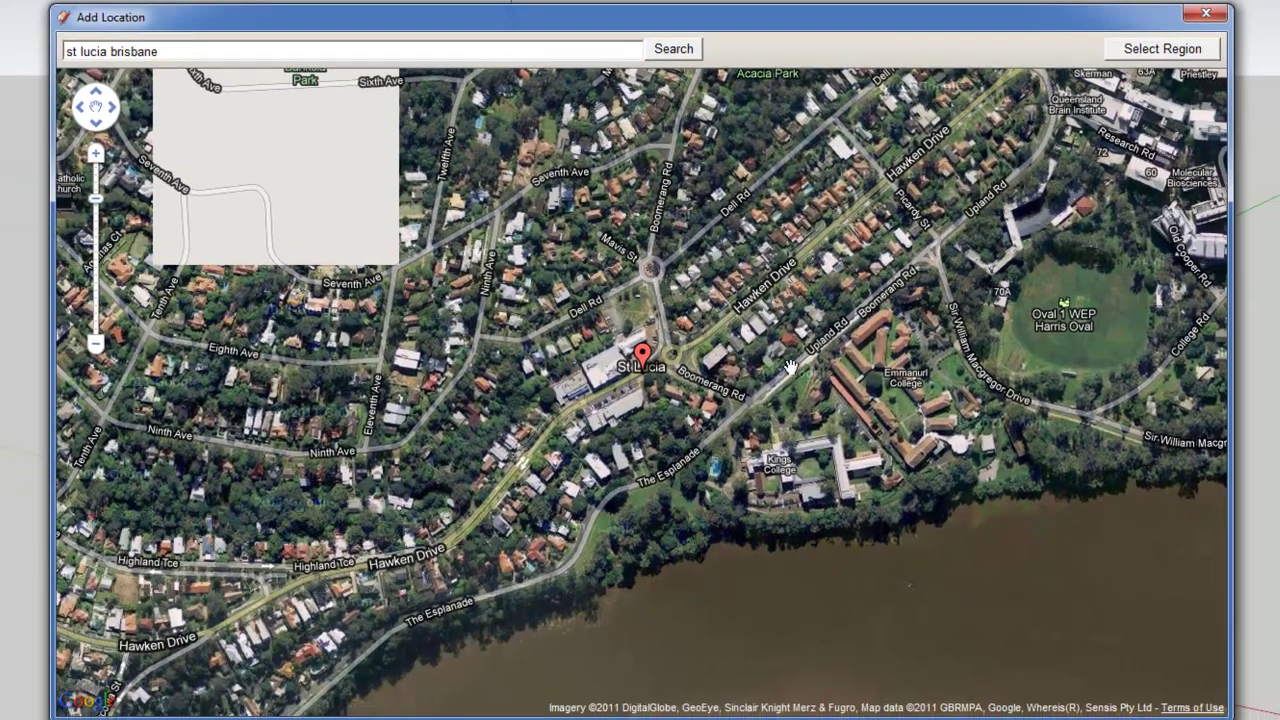
Frame the location map on the riverside colleges along Sir William Macgregor Drive and the river bend beside them.
scroll(534, 374, down, 3)
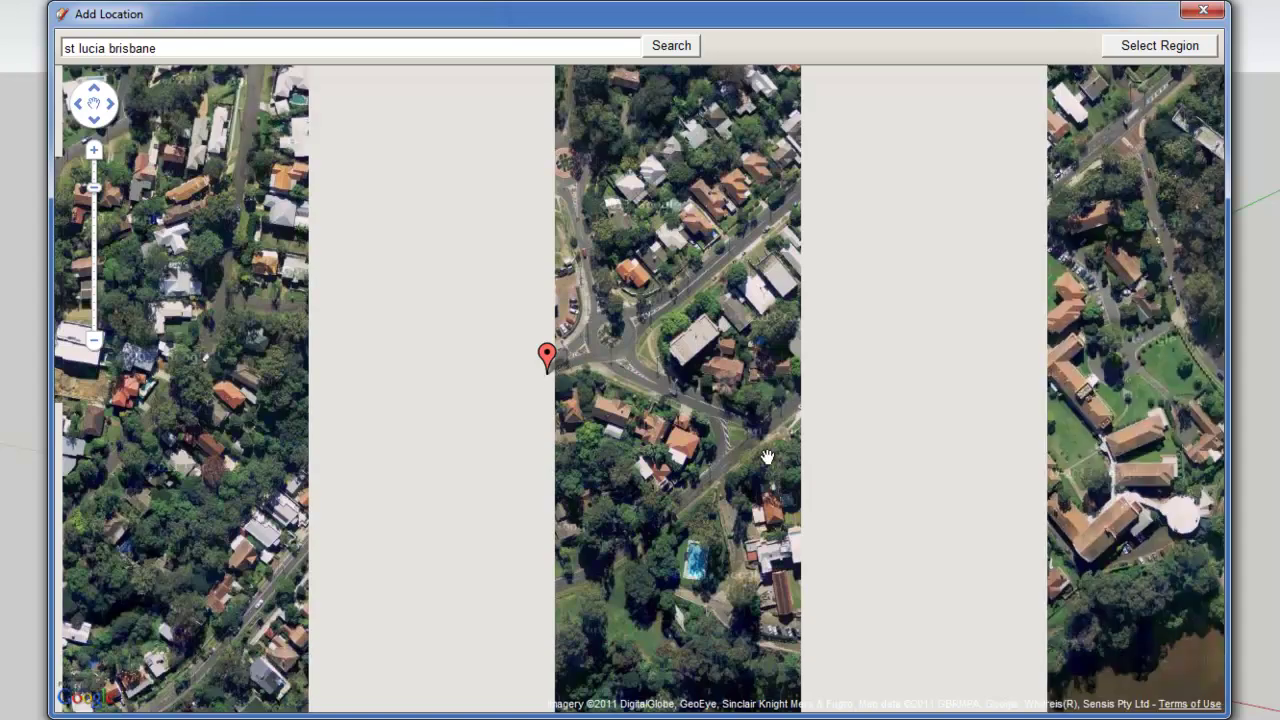
drag(1011, 457, 644, 365)
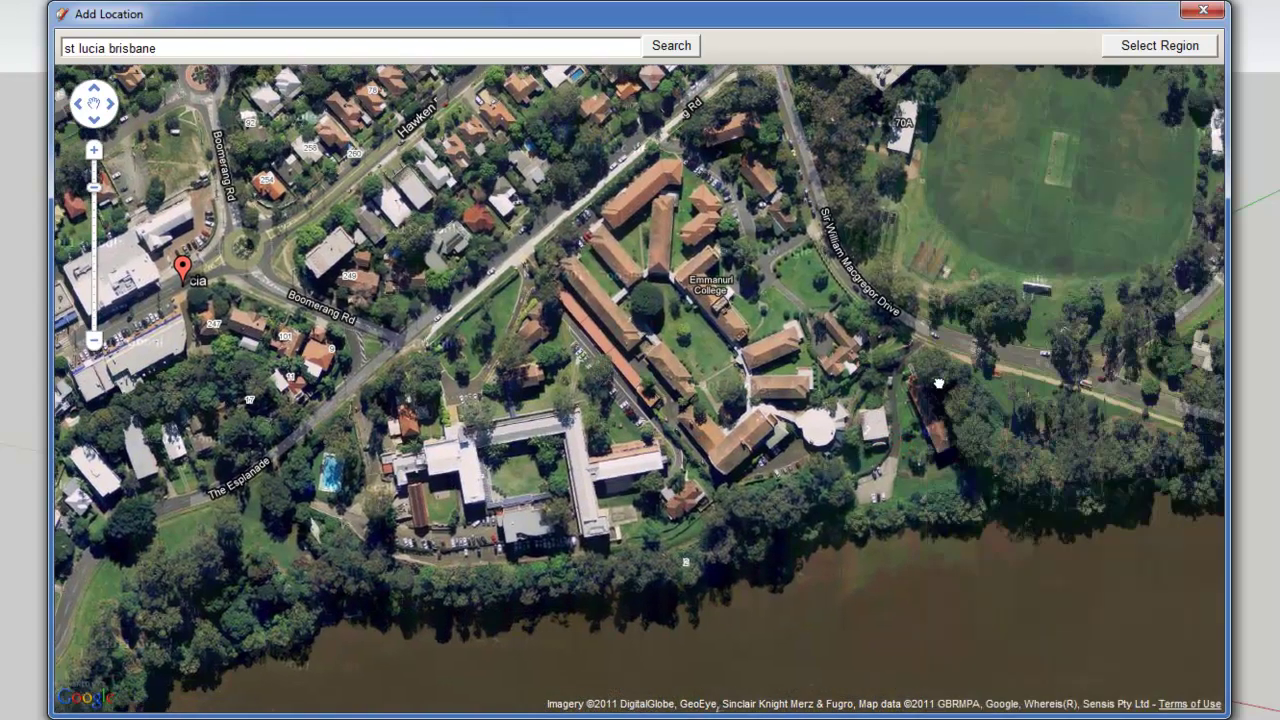
drag(1020, 360, 626, 365)
drag(1114, 331, 662, 388)
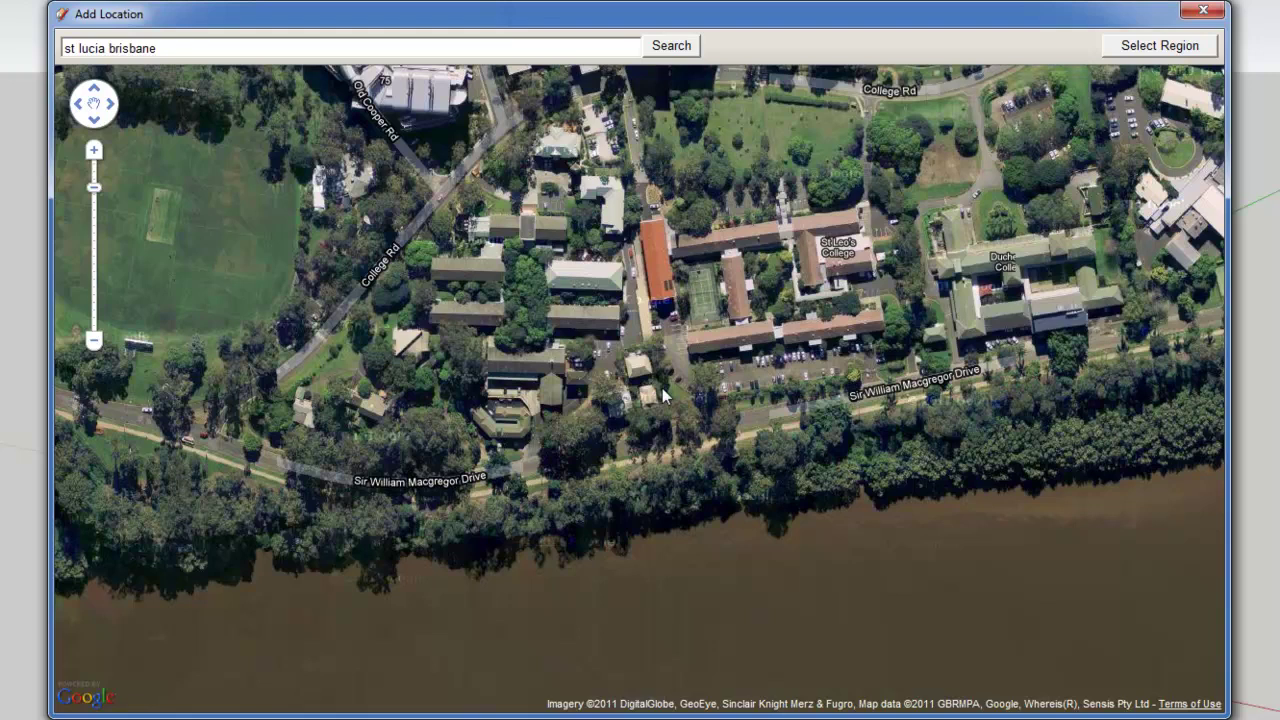
scroll(662, 390, down, 1)
drag(980, 345, 873, 407)
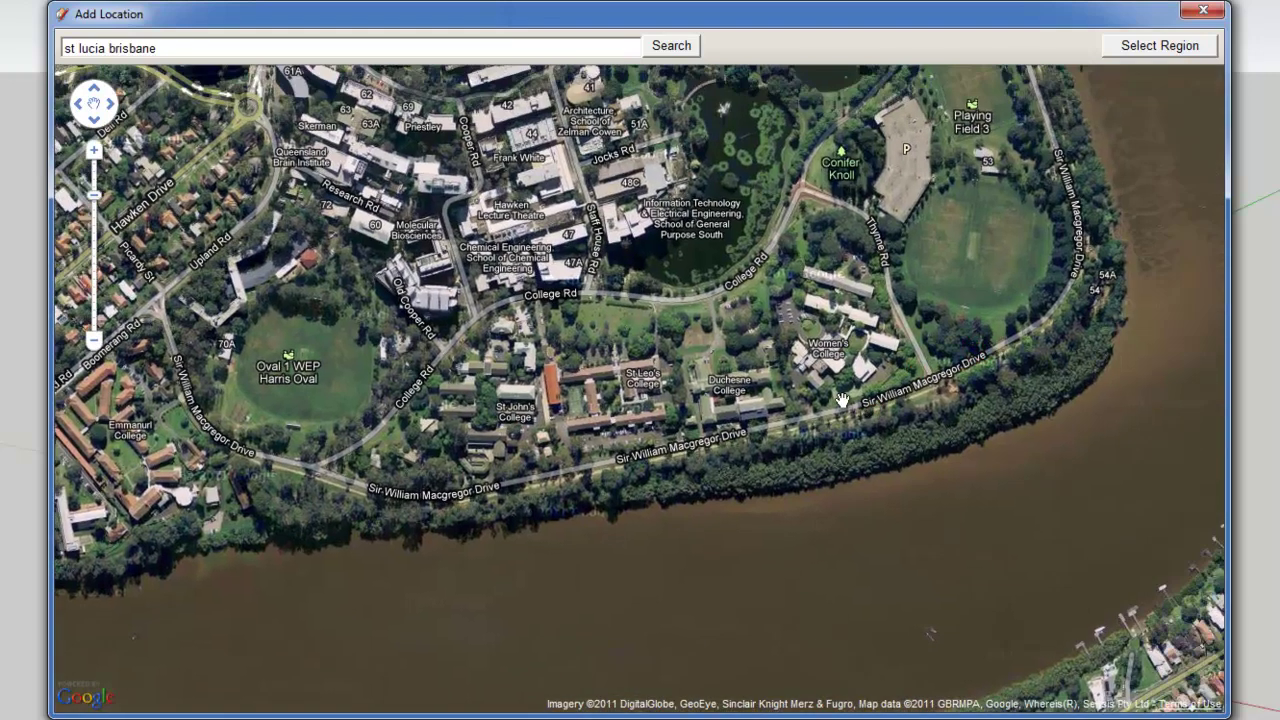
drag(803, 328, 838, 348)
scroll(851, 348, up, 1)
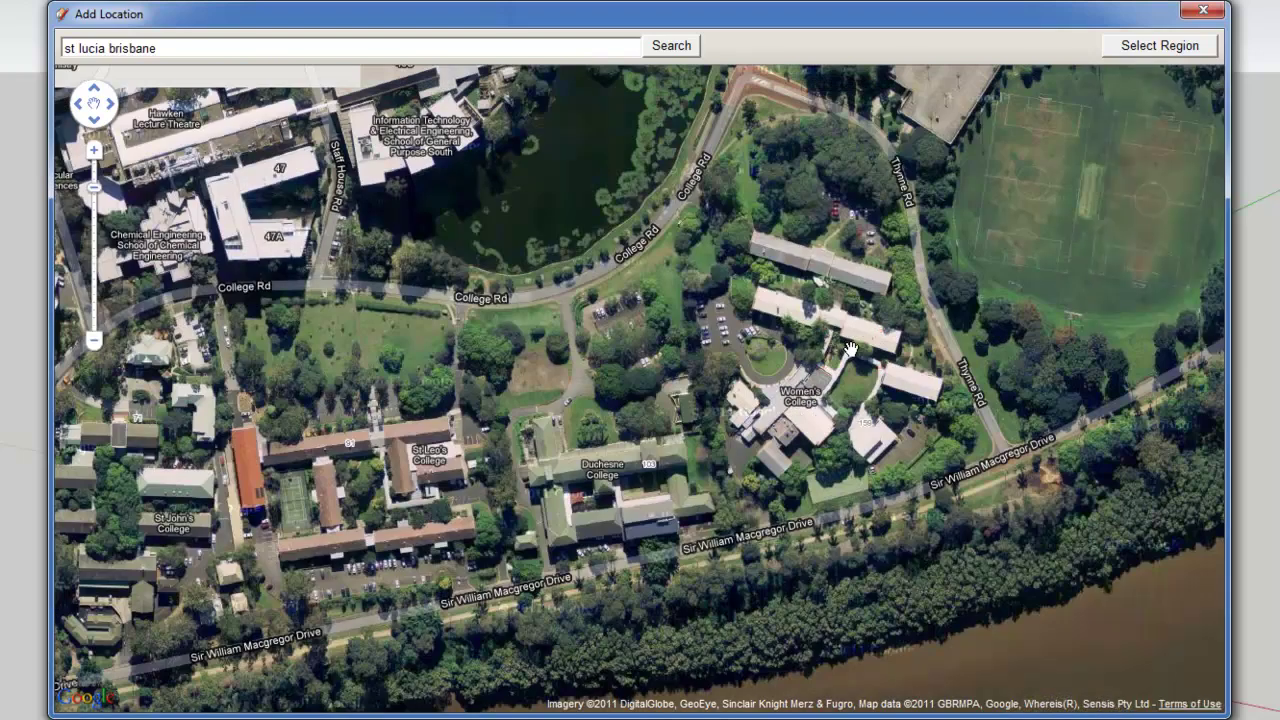
scroll(851, 348, down, 1)
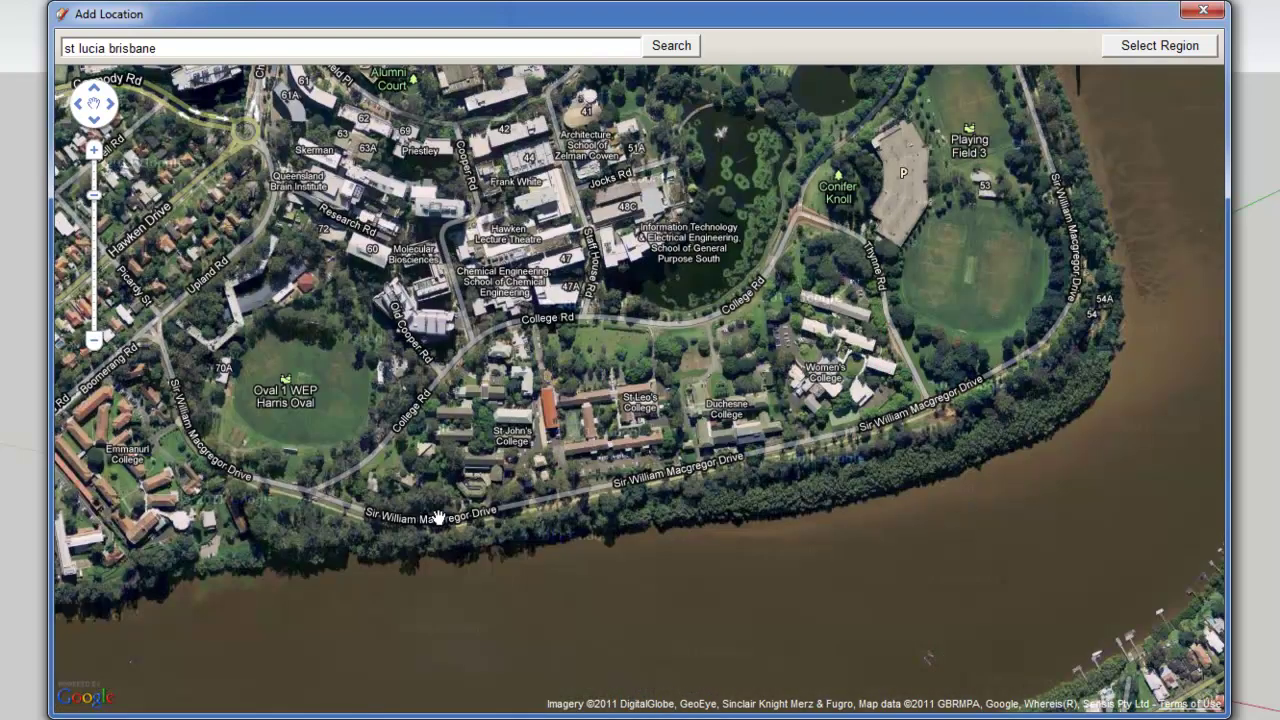
drag(638, 637, 838, 511)
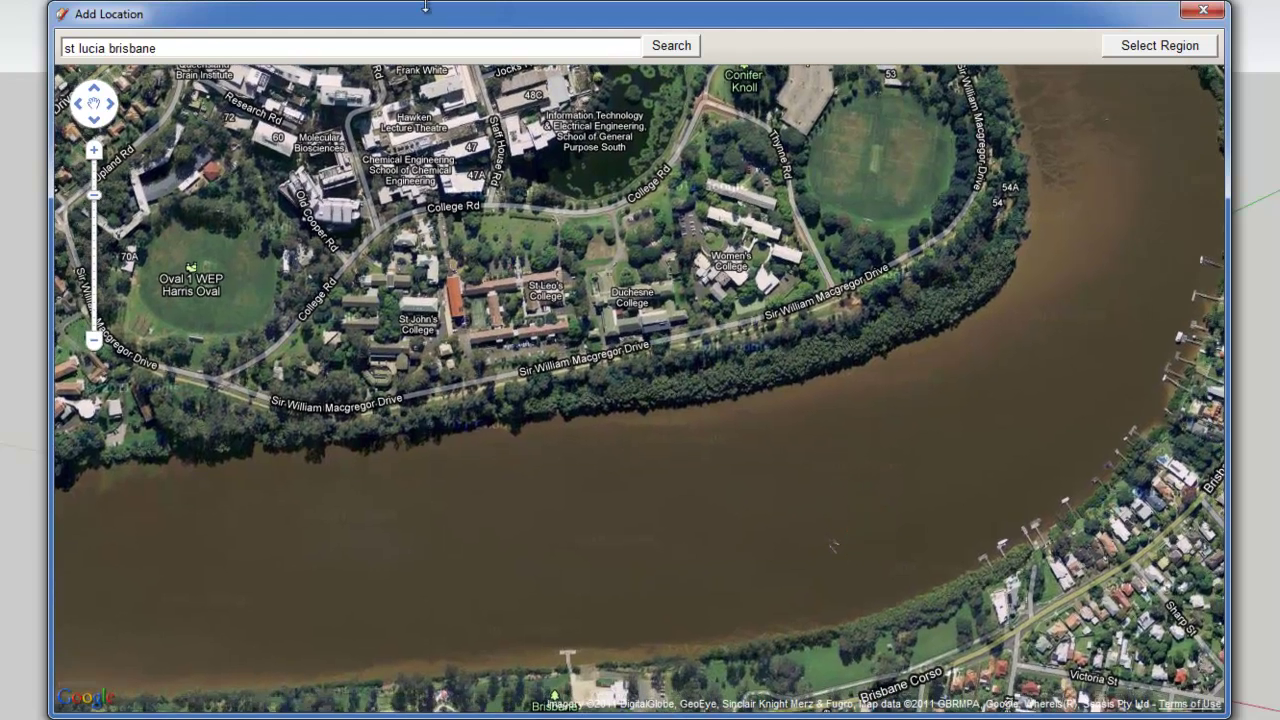
Crop the capture region to the riverside colleges and the adjoining stretch of river with both banks, and grab it into the model.
click(1143, 47)
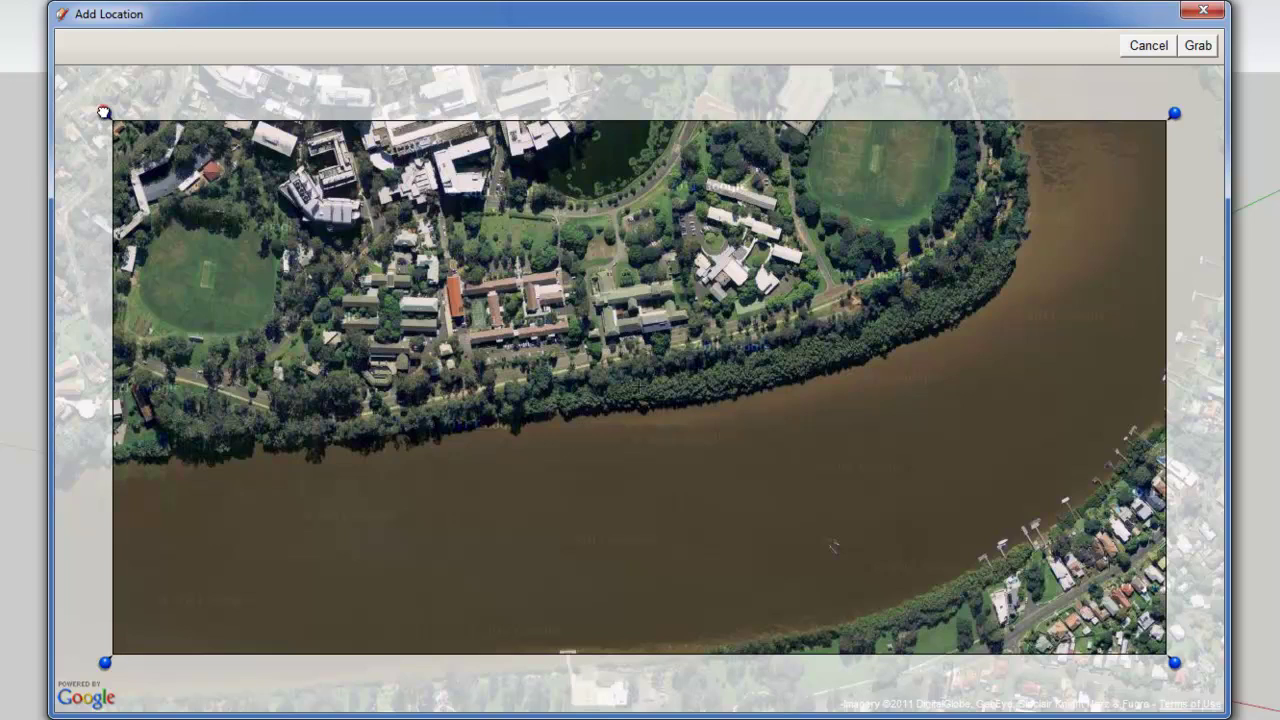
drag(104, 112, 330, 170)
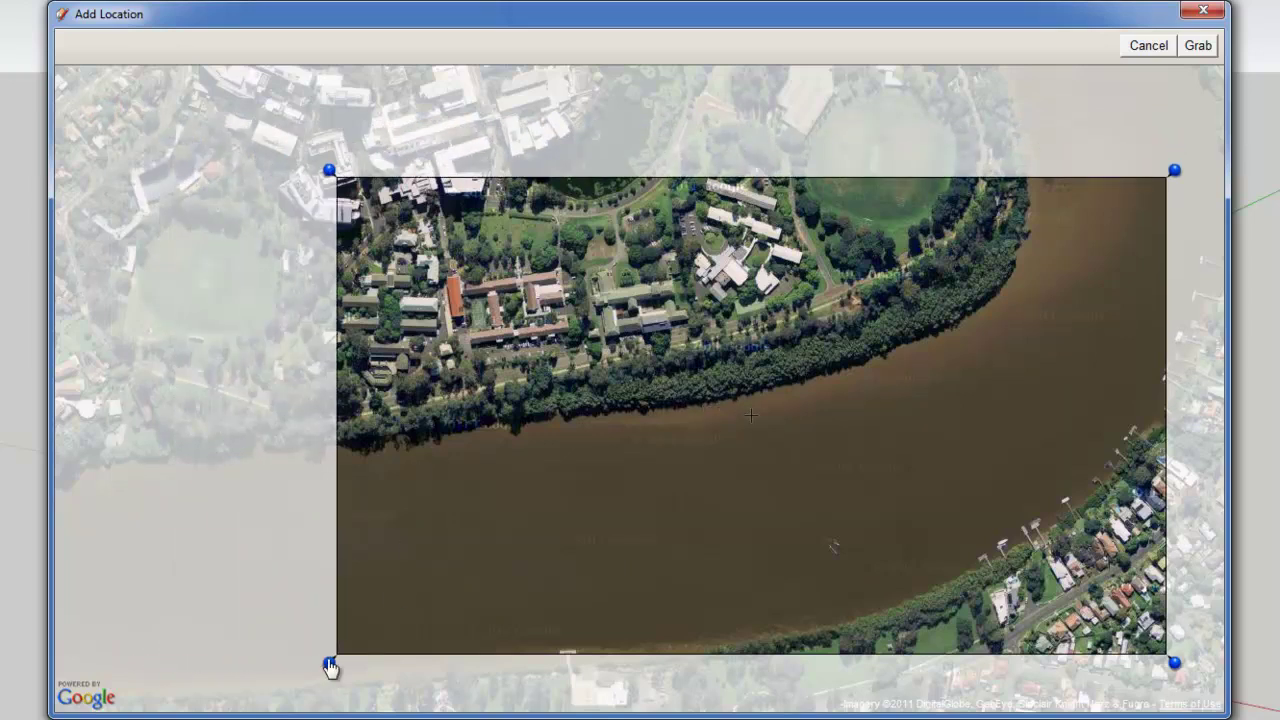
drag(330, 665, 377, 710)
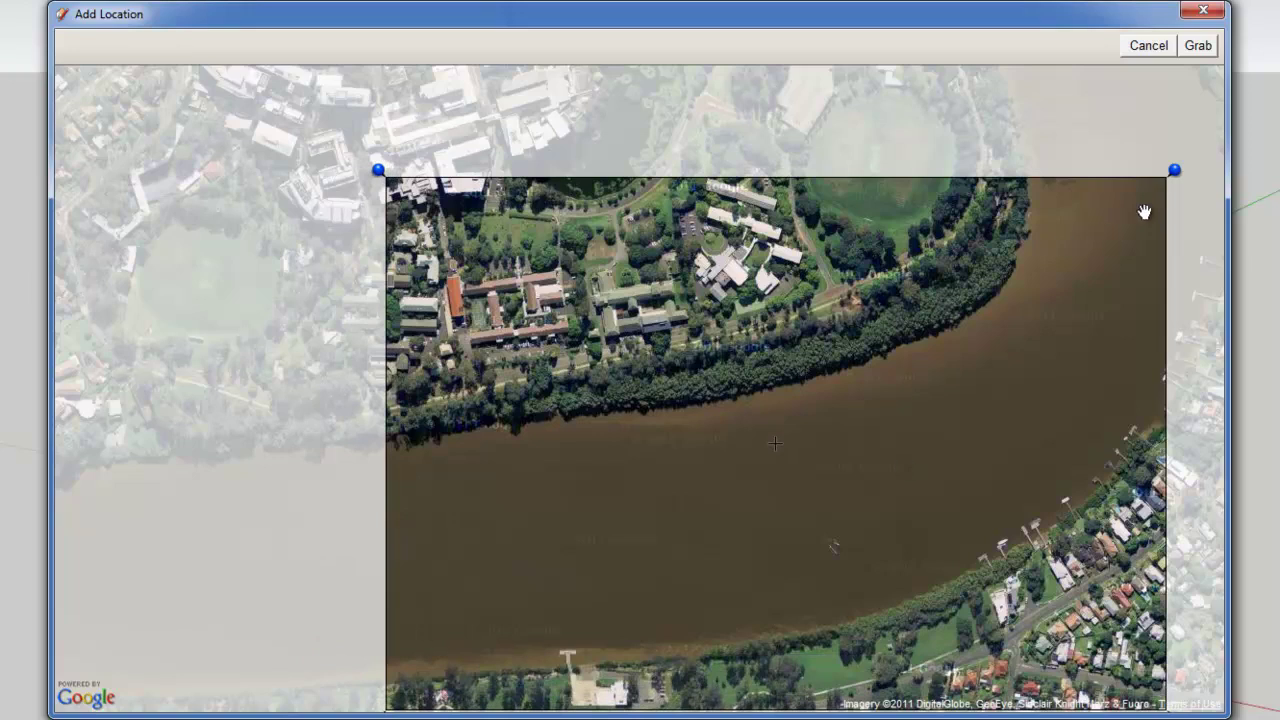
drag(1174, 171, 1018, 157)
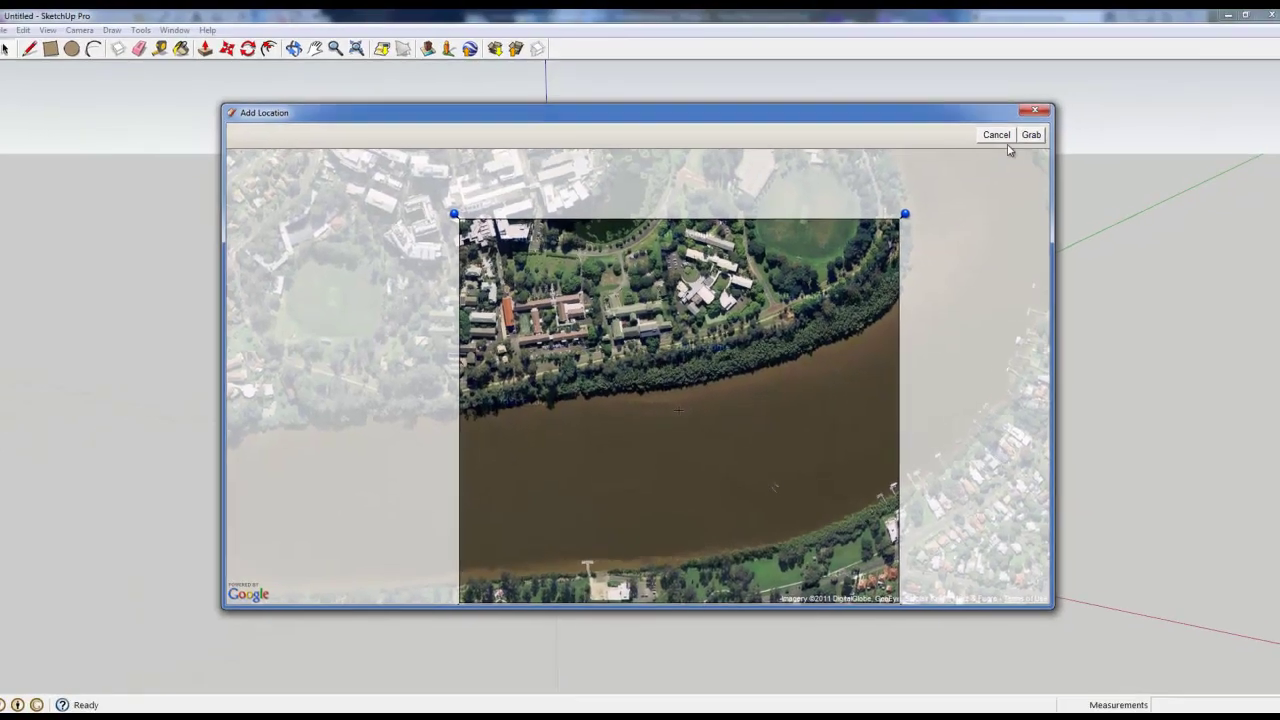
click(1198, 45)
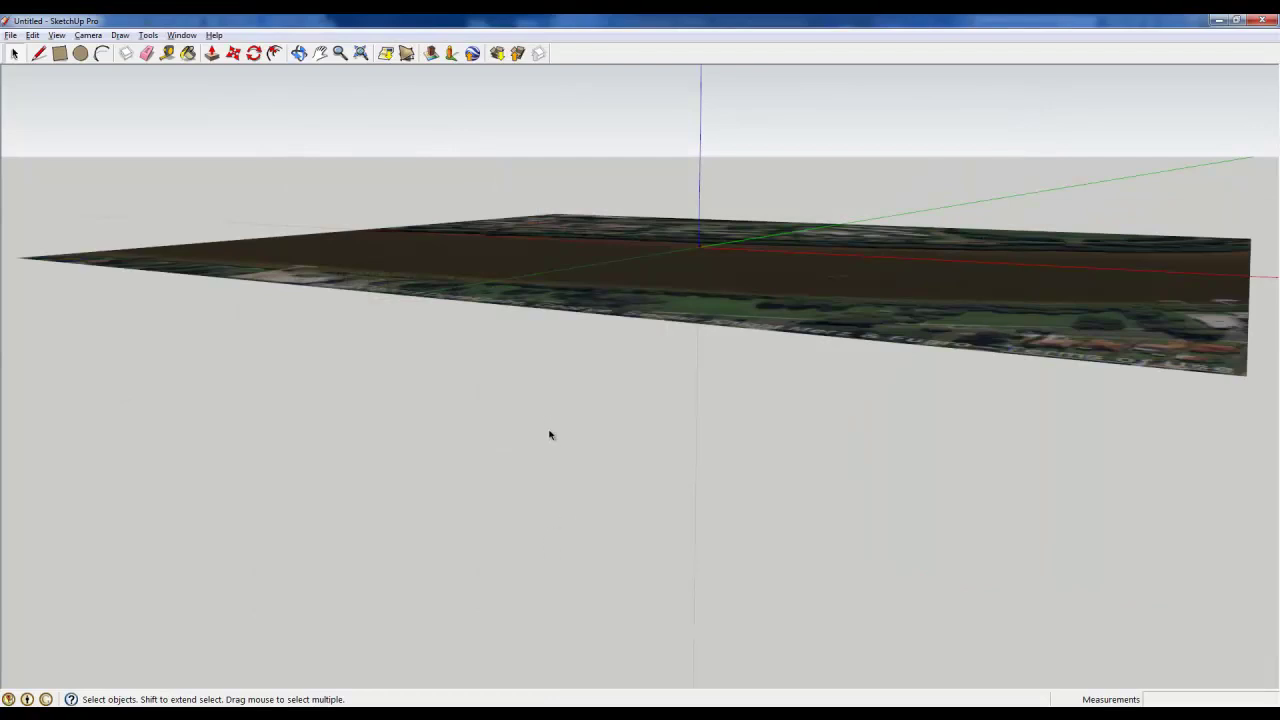
Toggle the terrain display on and off to compare the flat site image with its 3D relief from several angles.
middle_drag(557, 392, 896, 443)
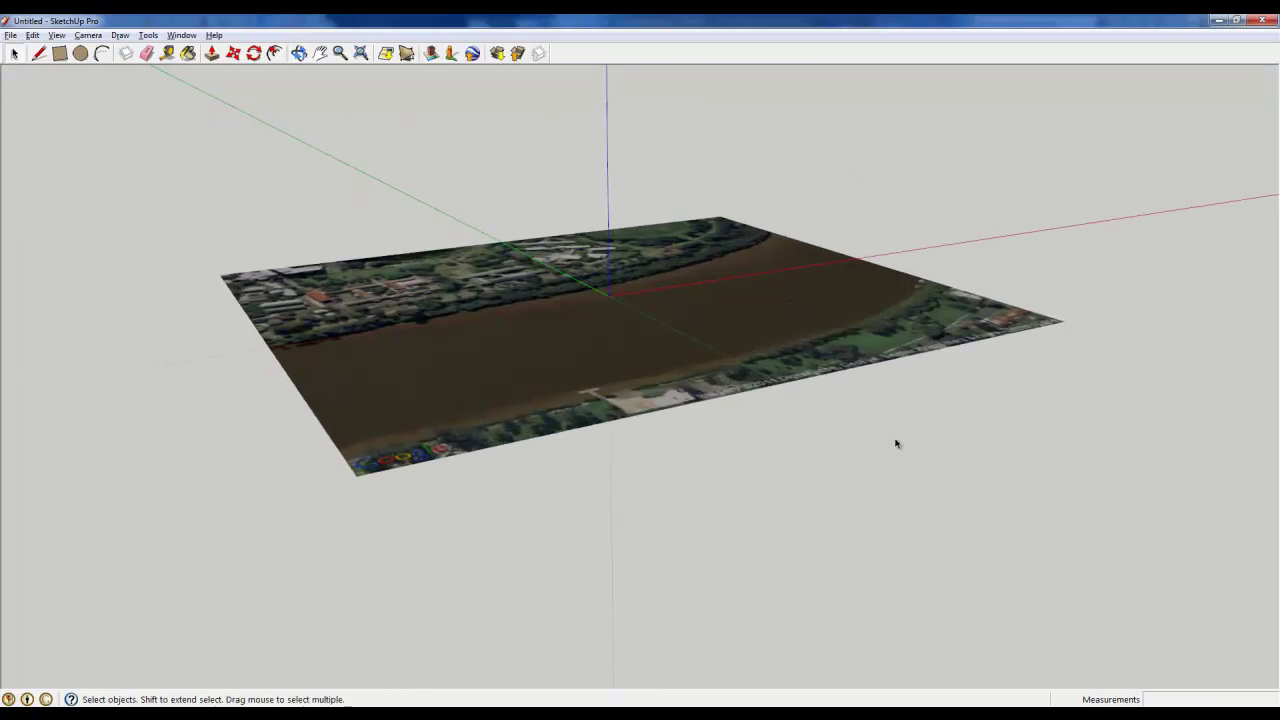
click(407, 53)
middle_drag(790, 430, 931, 477)
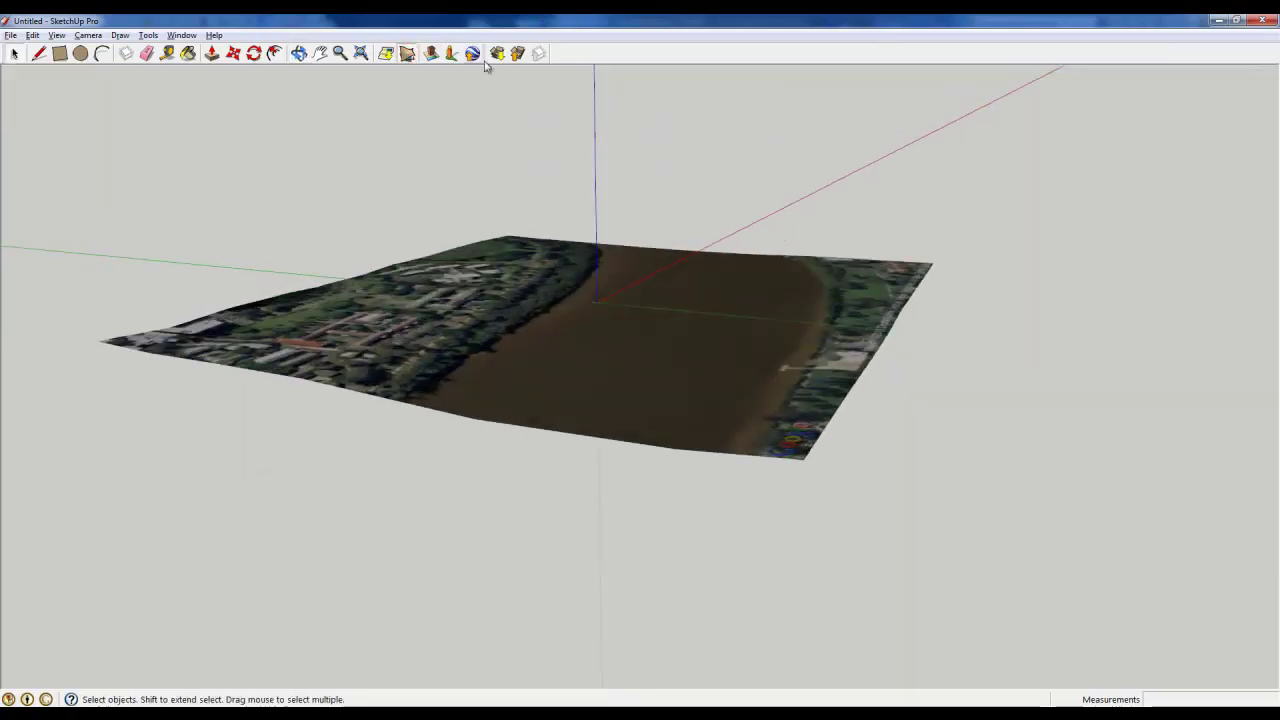
click(407, 54)
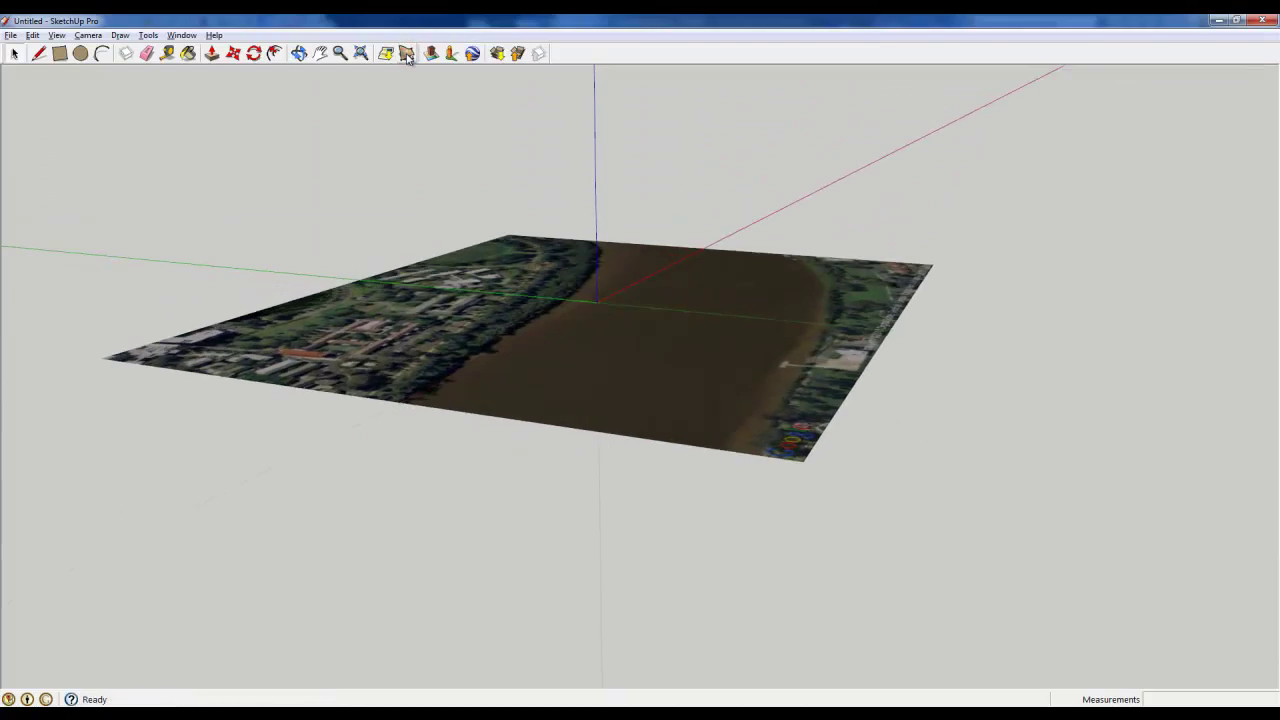
click(407, 54)
middle_drag(457, 517, 657, 437)
click(407, 54)
click(407, 54)
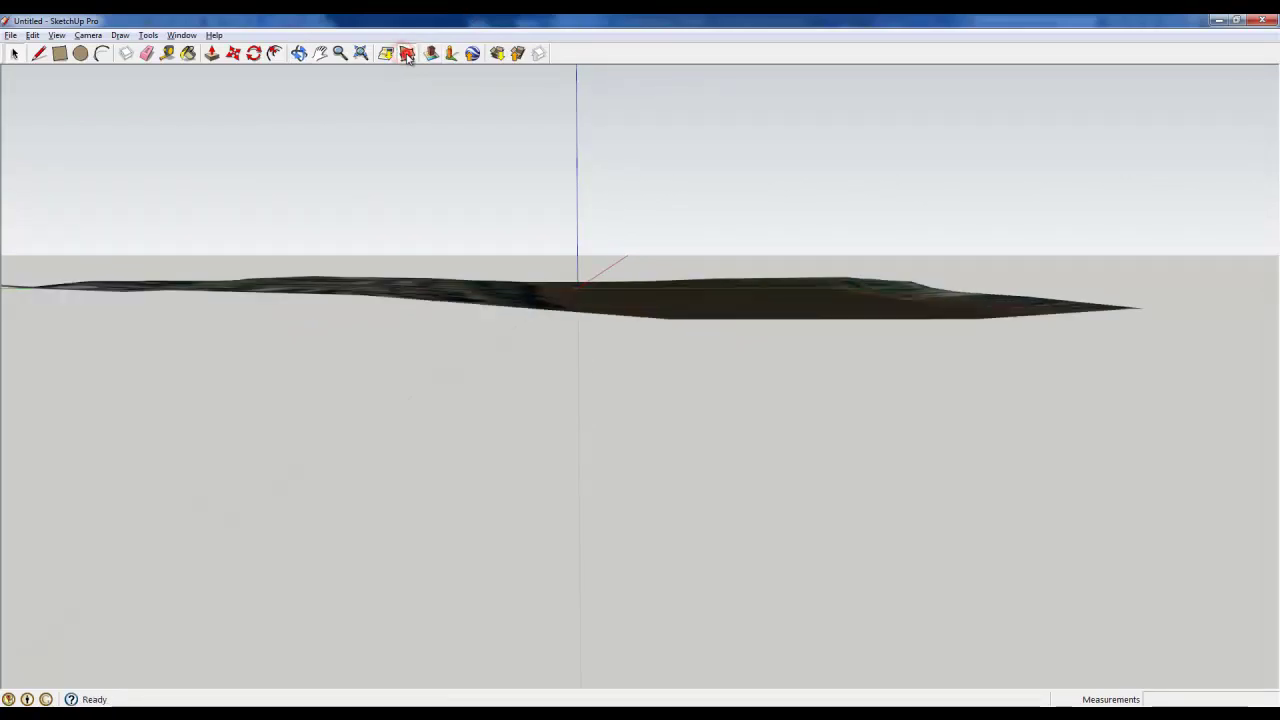
middle_drag(694, 349, 663, 534)
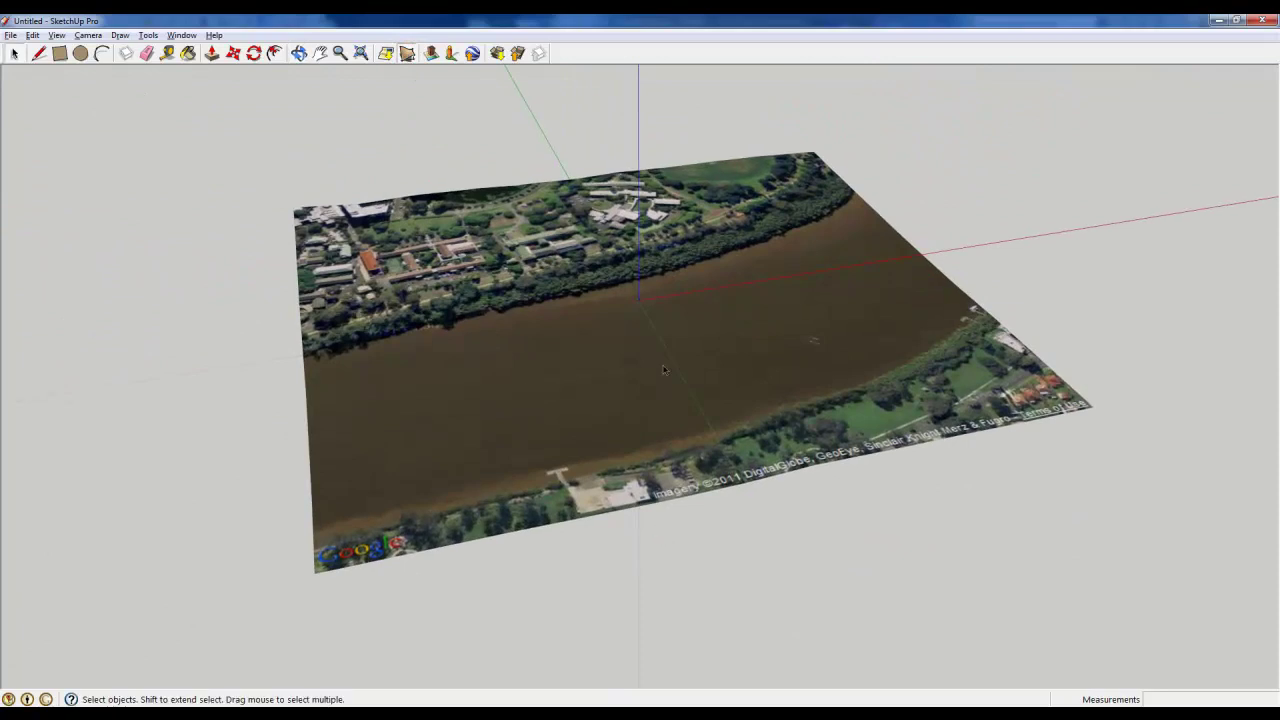
Measure the length of the site image's edge from the Google logo corner to the opposite end with the Tape Measure.
click(167, 54)
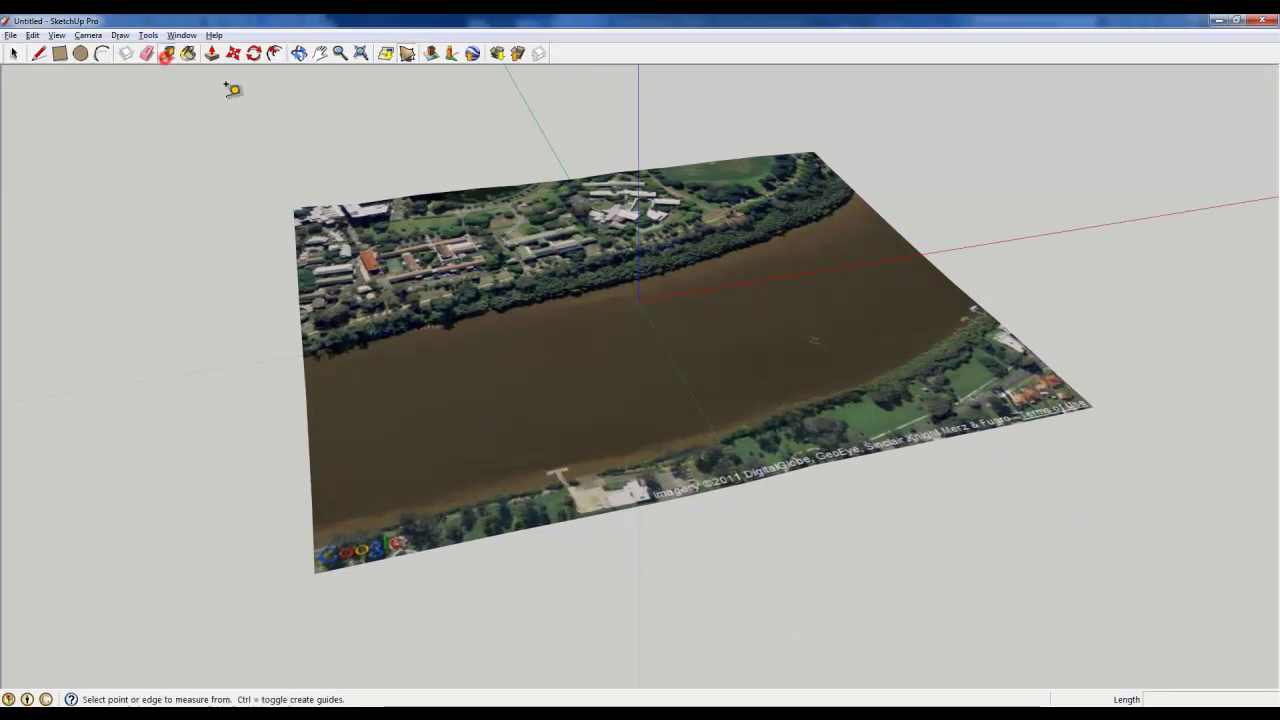
middle_drag(860, 273, 890, 310)
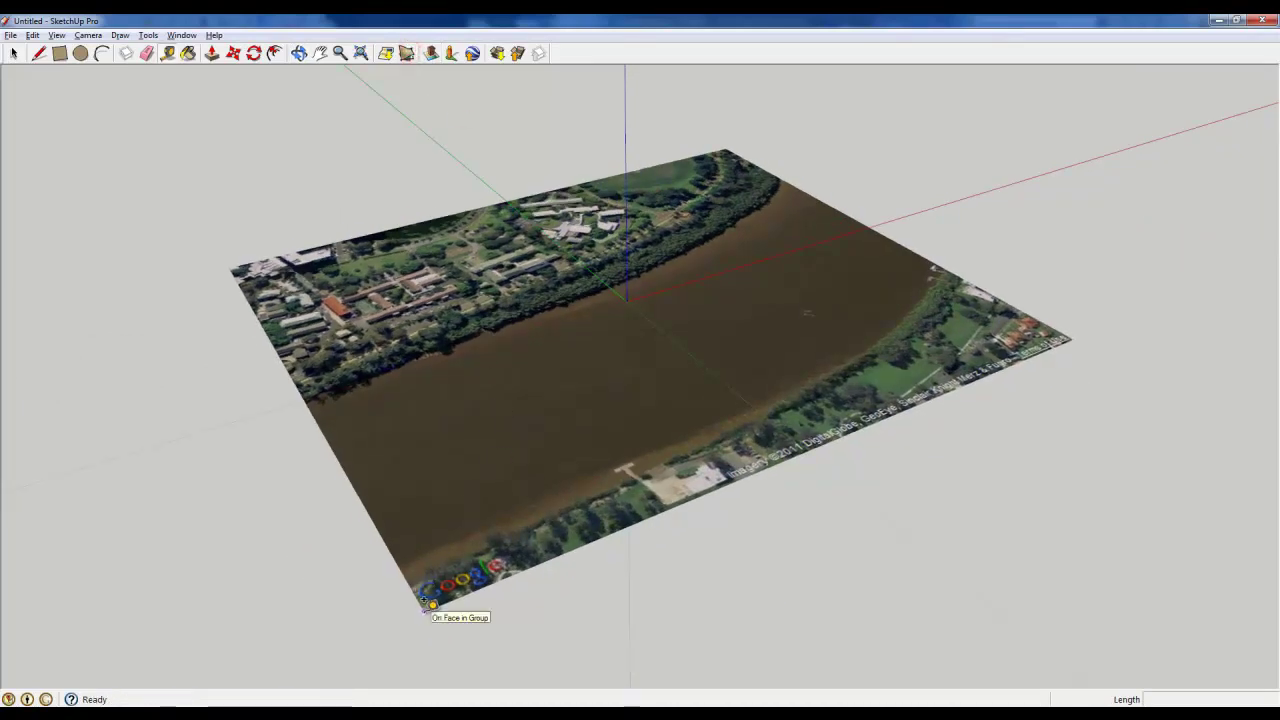
click(424, 603)
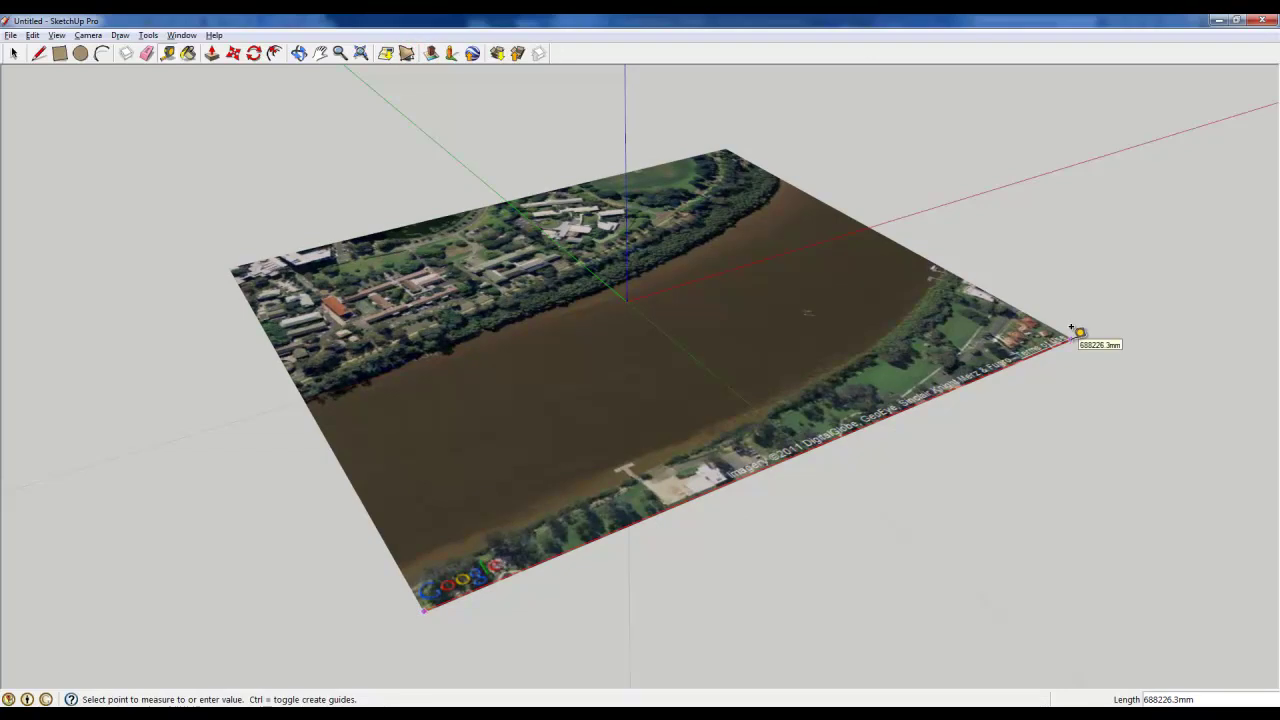
click(1071, 328)
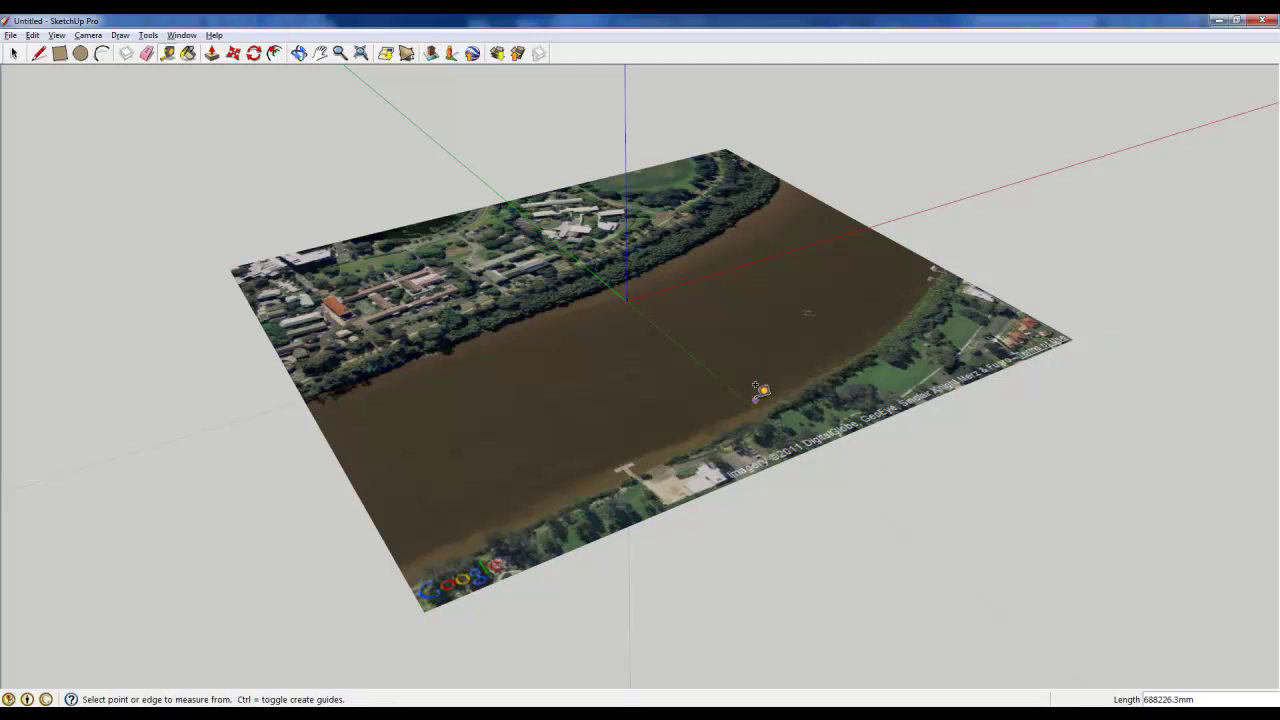
click(13, 53)
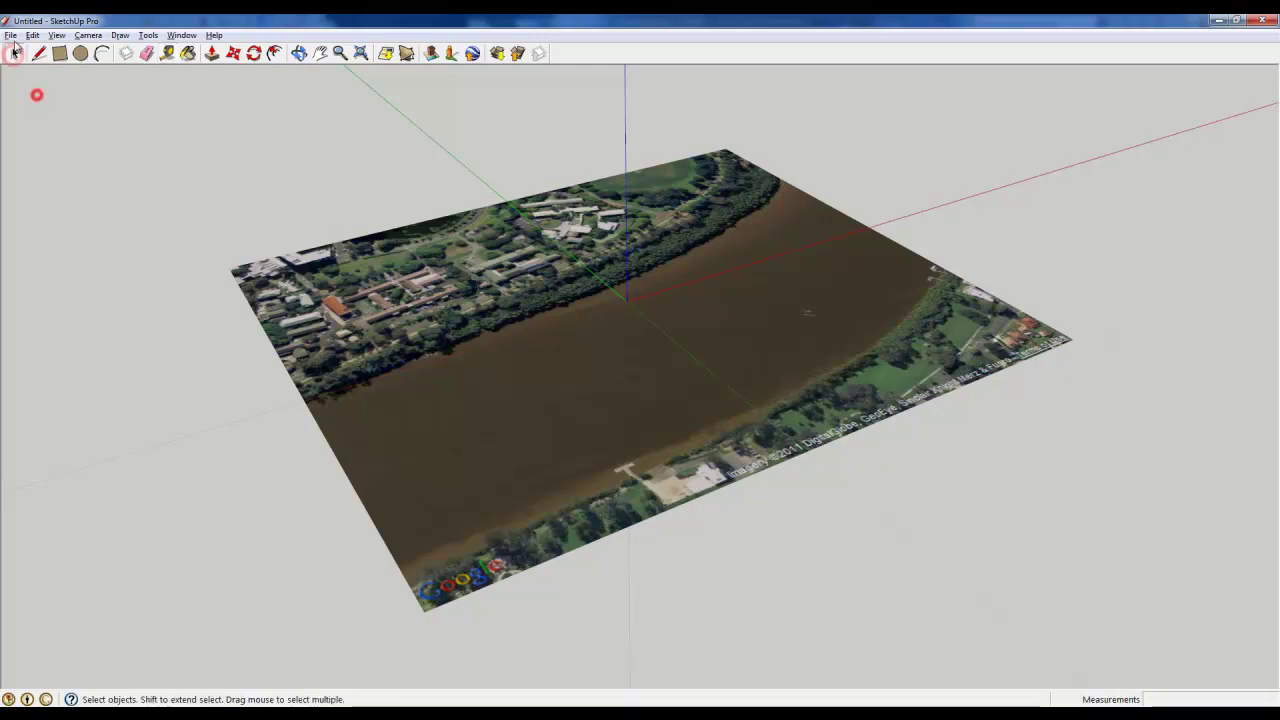
Start a DWG export of the model and choose the SKP to RVT Toposurface folder in the VIDEO TUTORIALS library.
click(12, 35)
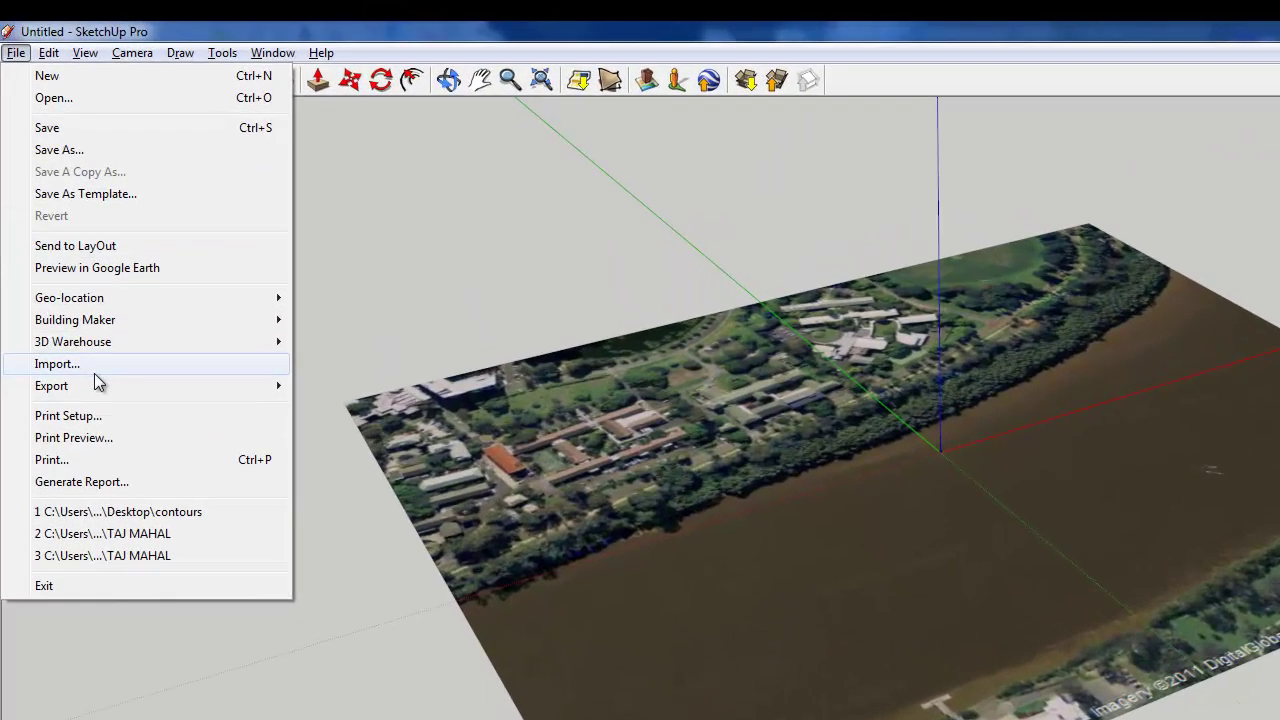
click(63, 258)
click(335, 386)
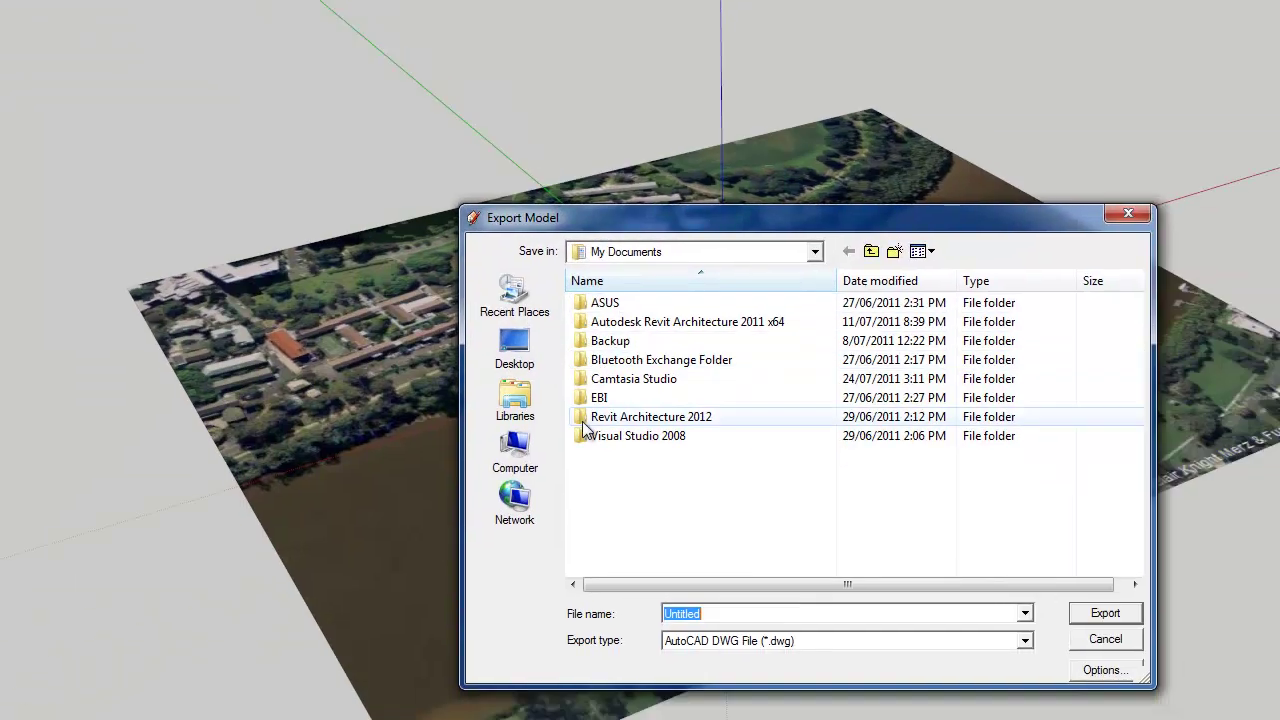
click(728, 522)
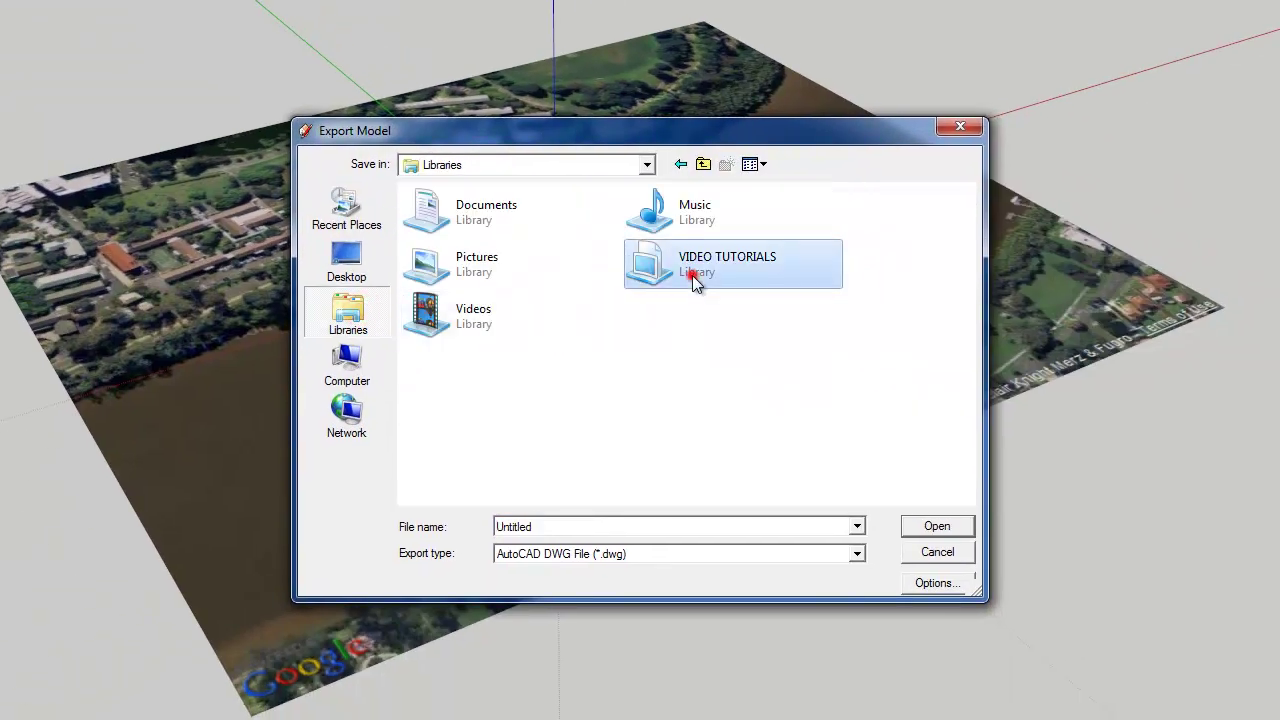
double_click(690, 273)
click(480, 258)
double_click(477, 262)
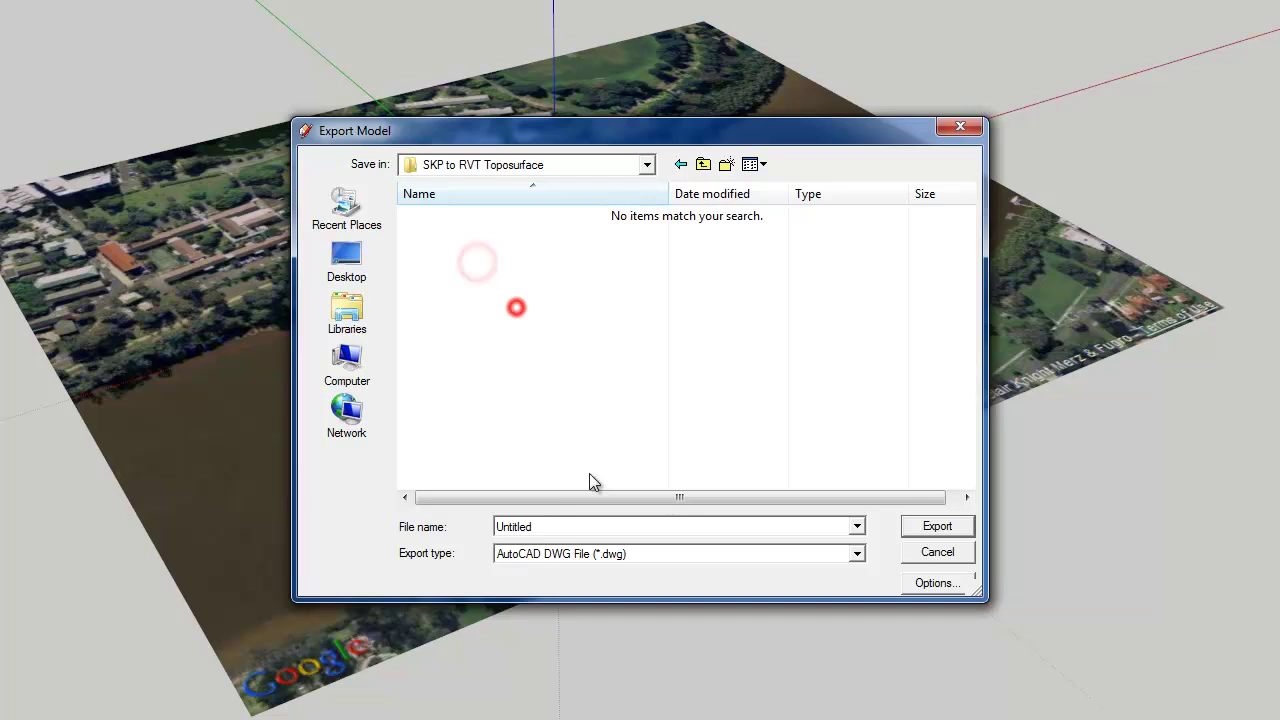
Name the AutoCAD DWG file "Sketchup contours" and export it, closing the export report.
double_click(569, 526)
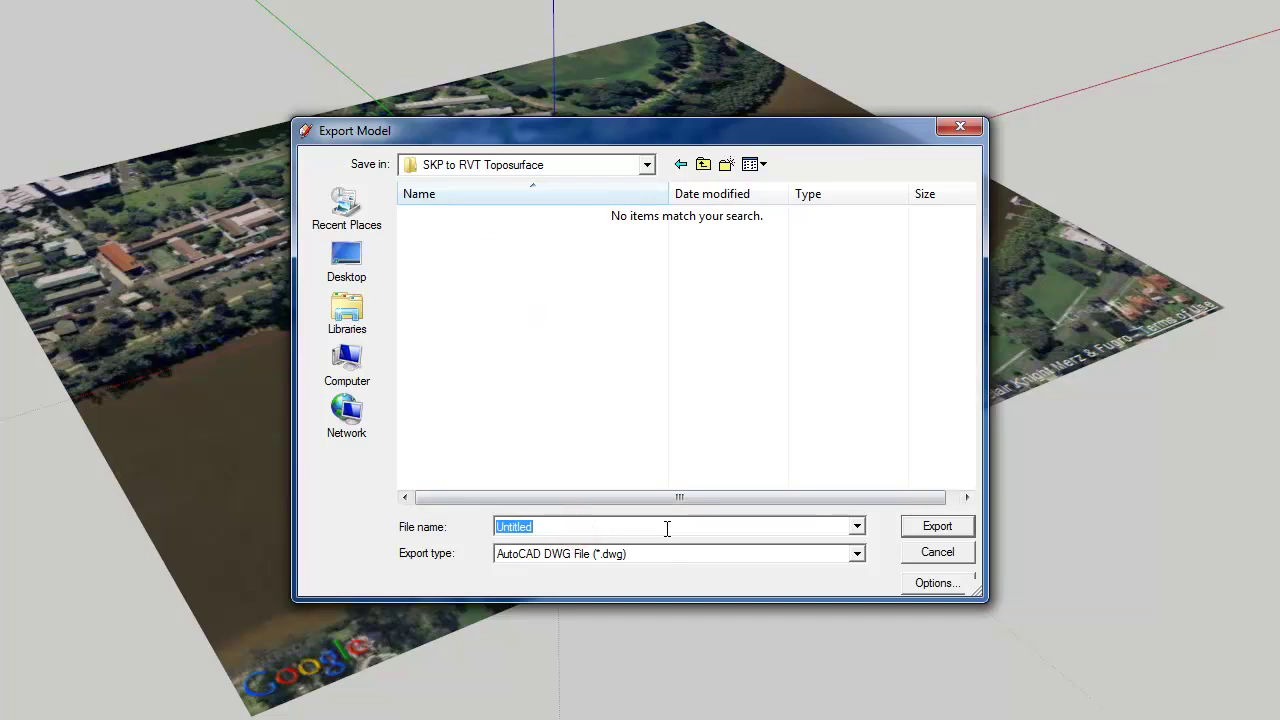
text(Sketchup contours)
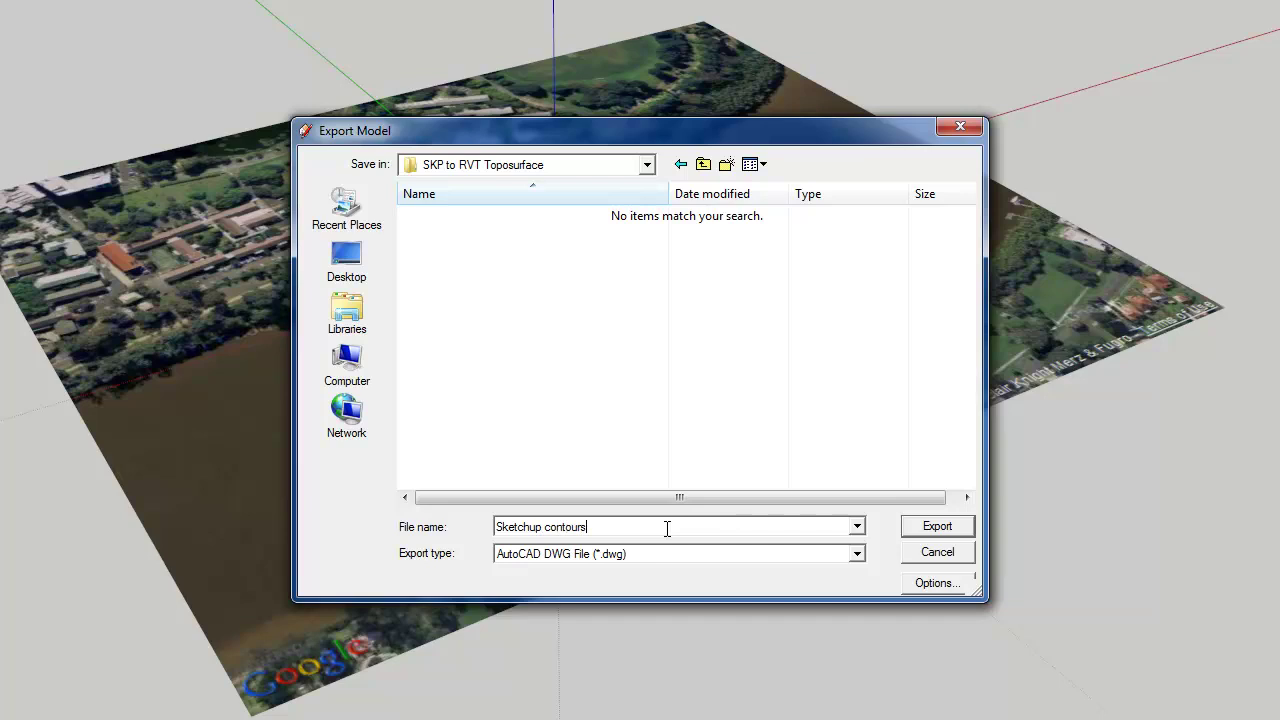
click(944, 528)
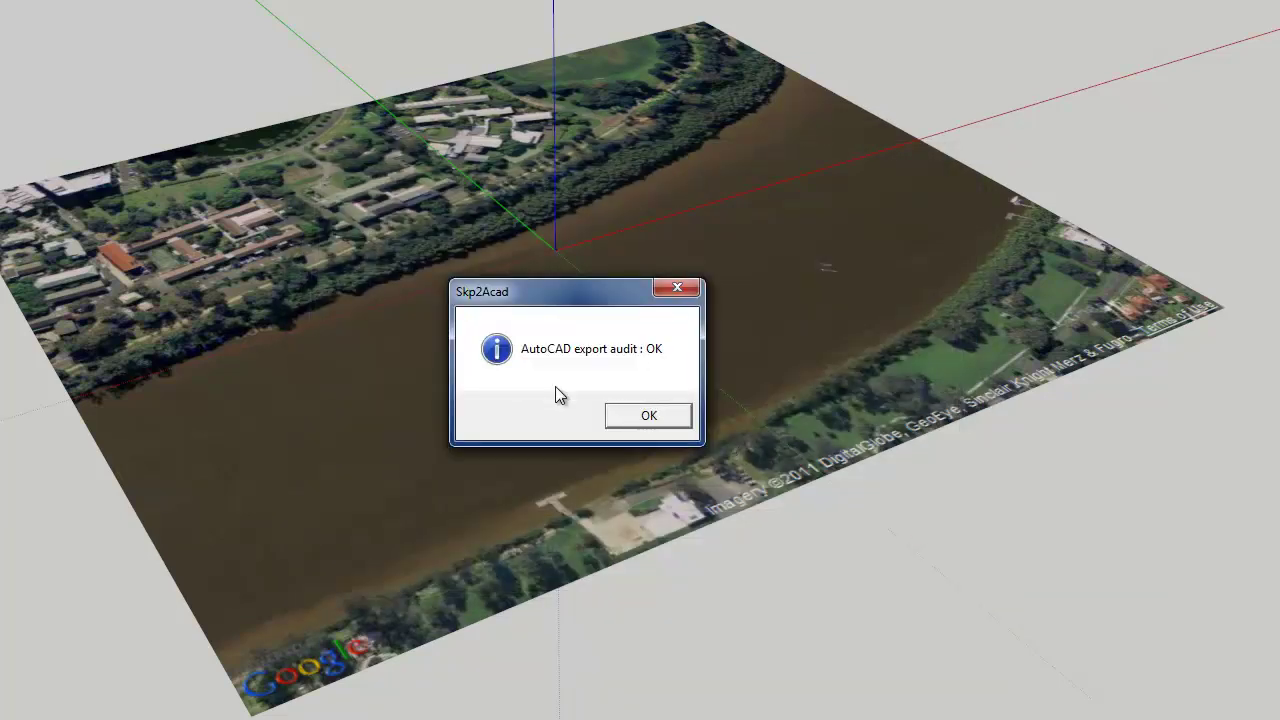
drag(557, 290, 554, 214)
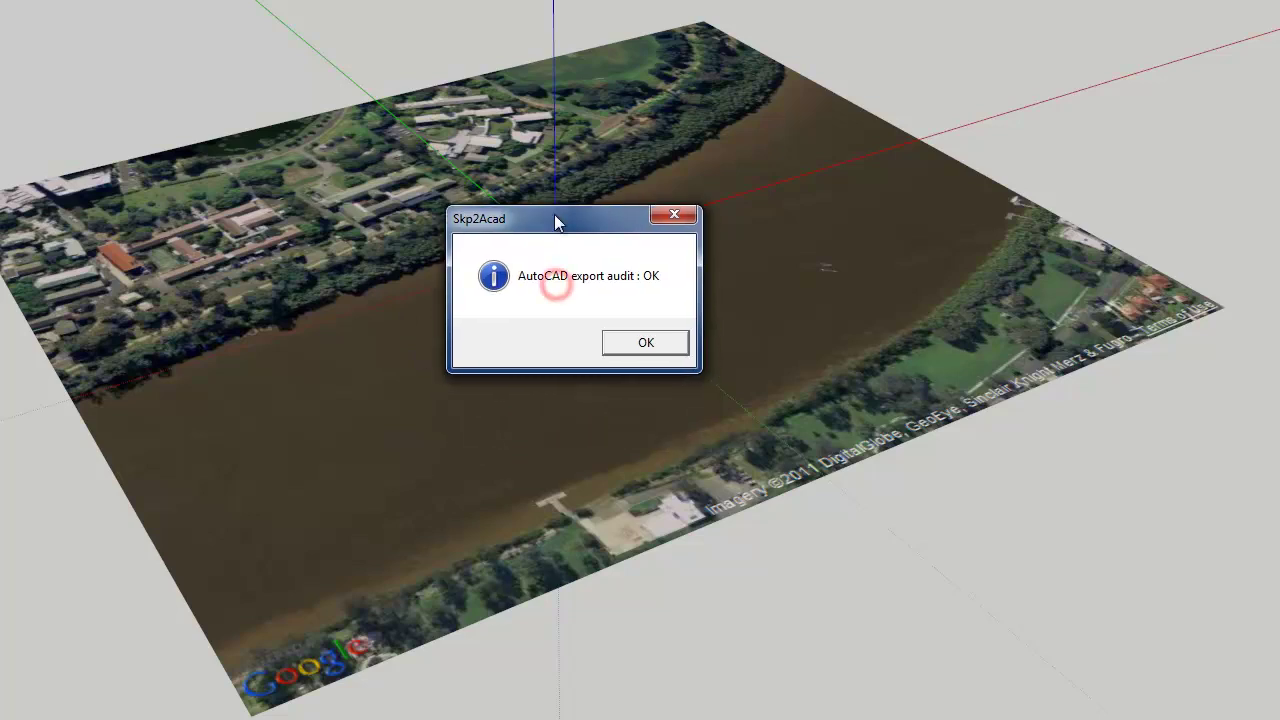
click(646, 340)
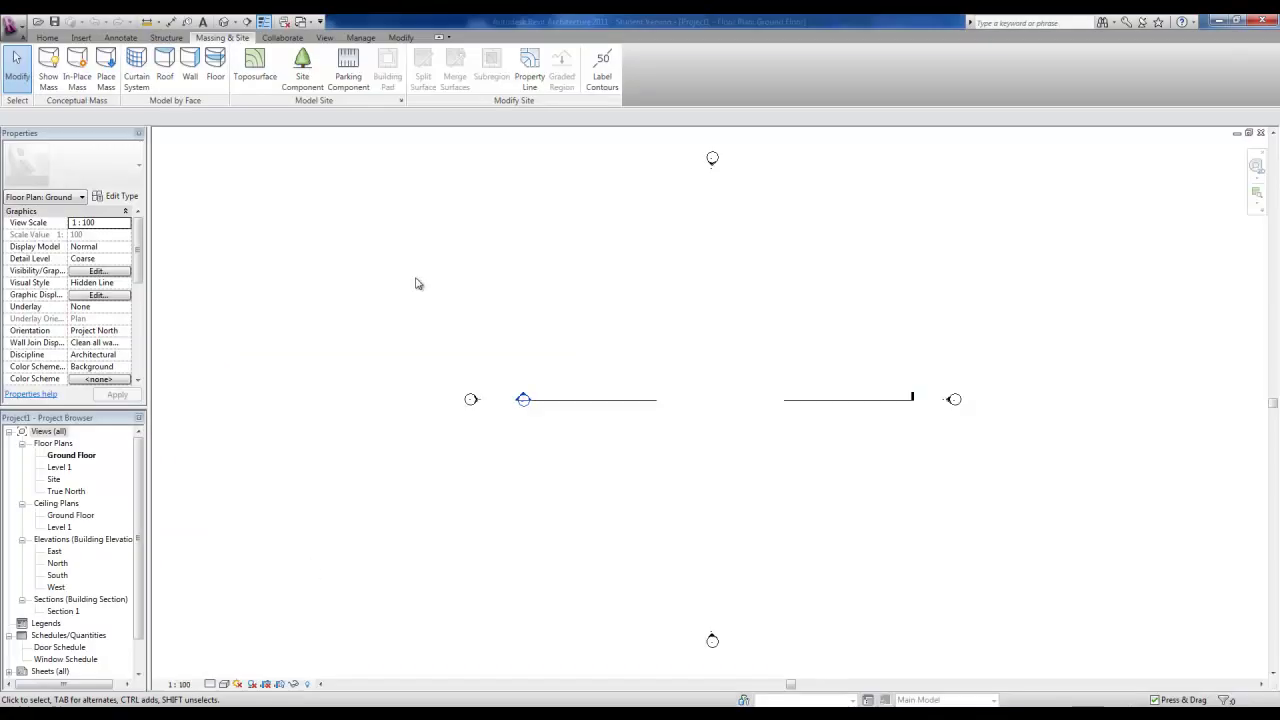
Switch to Revit Architecture and open the Site floor plan.
click(420, 260)
click(597, 256)
double_click(54, 480)
click(600, 330)
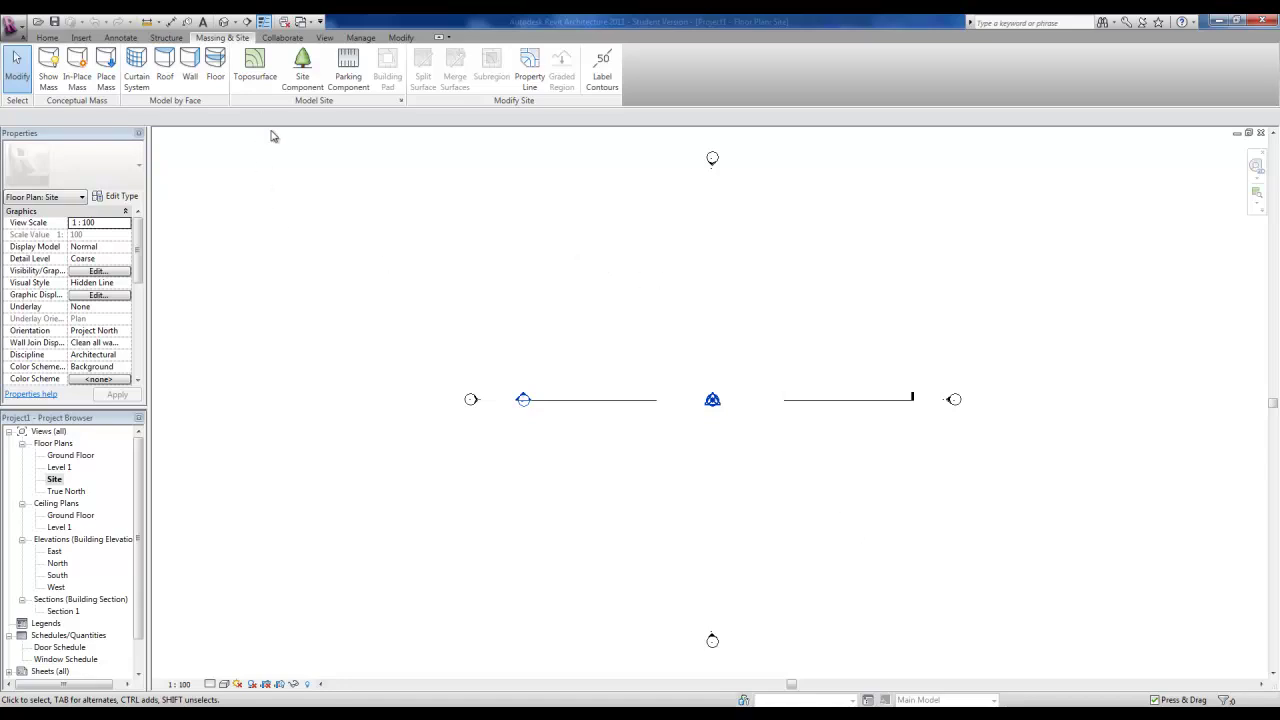
Start a CAD import into the Site plan and browse to the Desktop for DWG files.
click(47, 37)
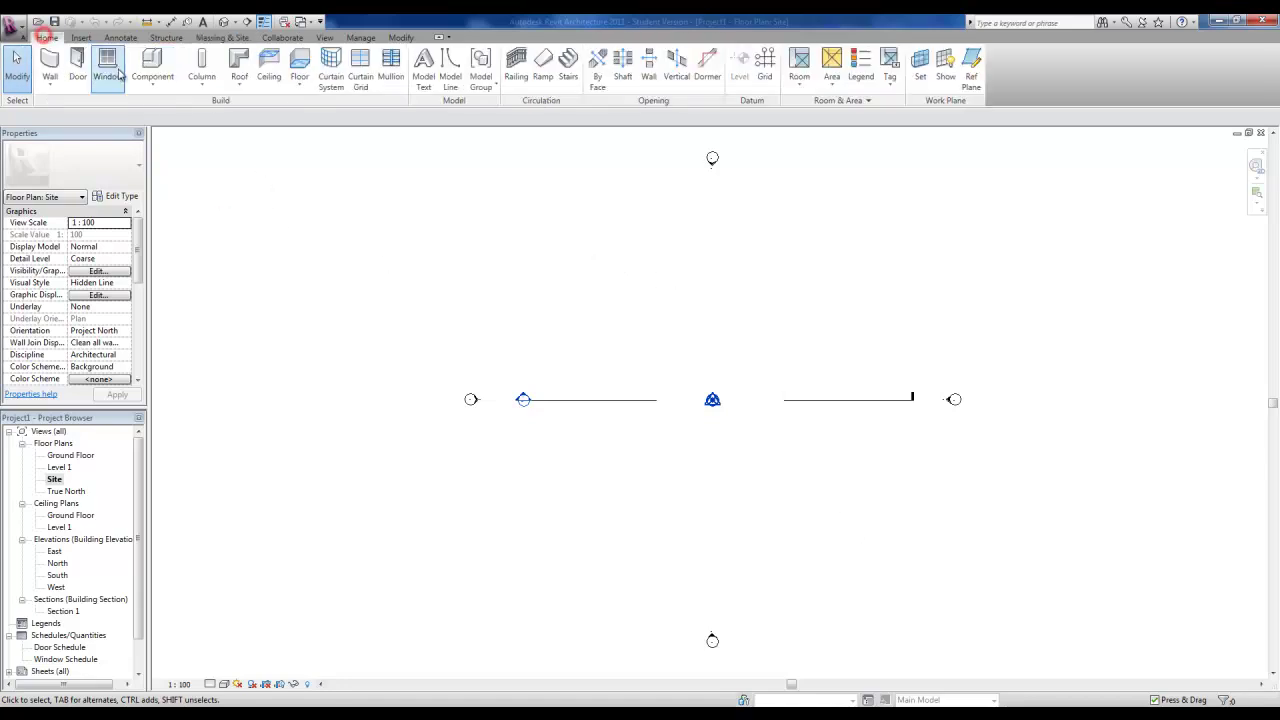
click(82, 38)
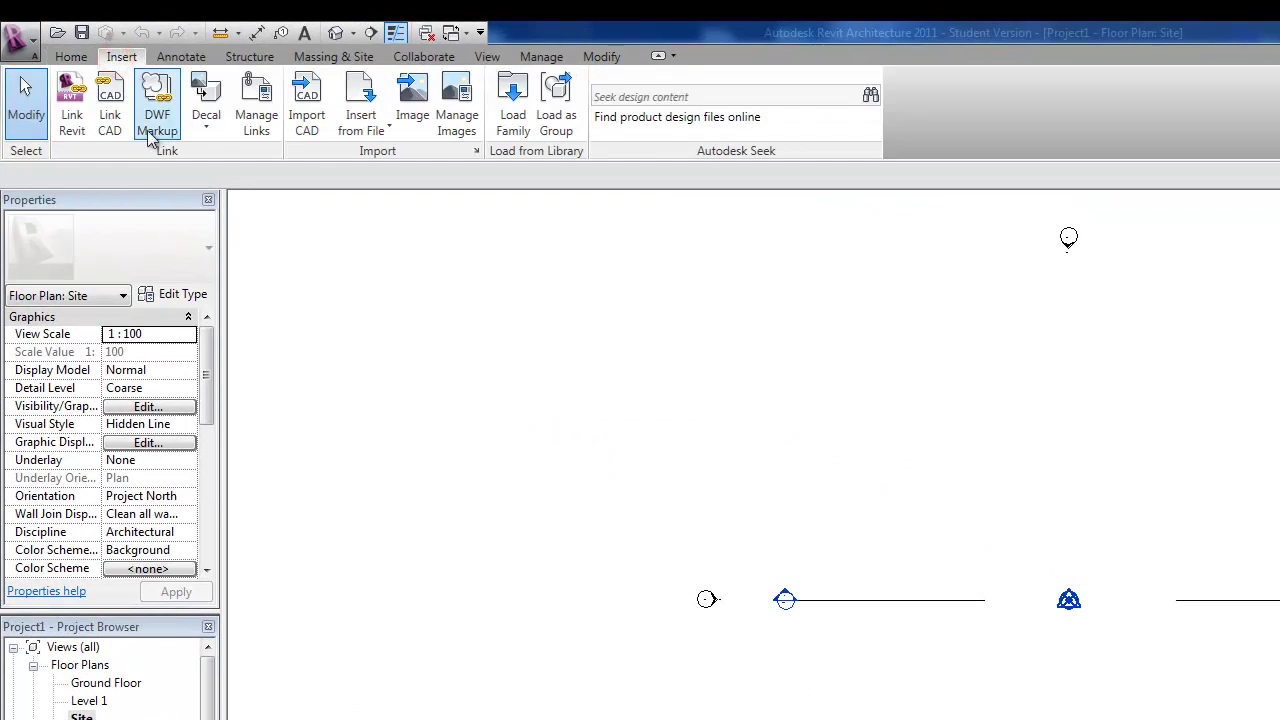
click(304, 110)
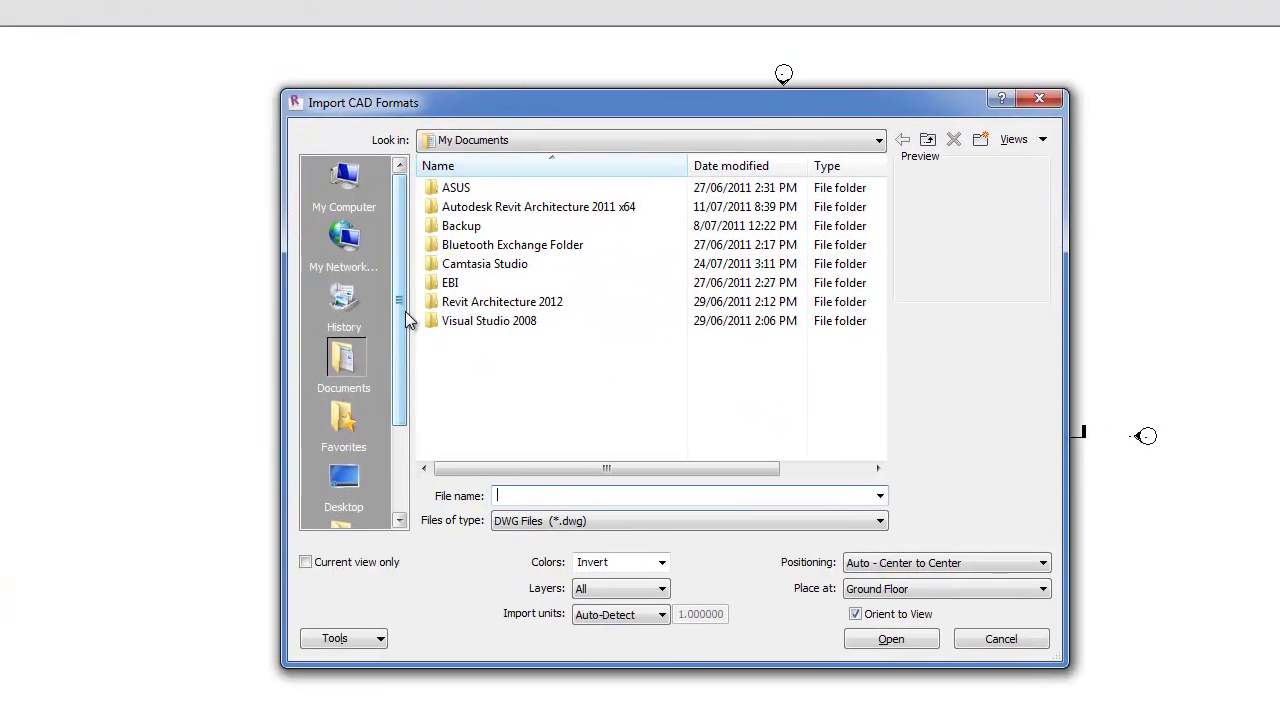
drag(655, 456, 655, 548)
drag(368, 385, 375, 249)
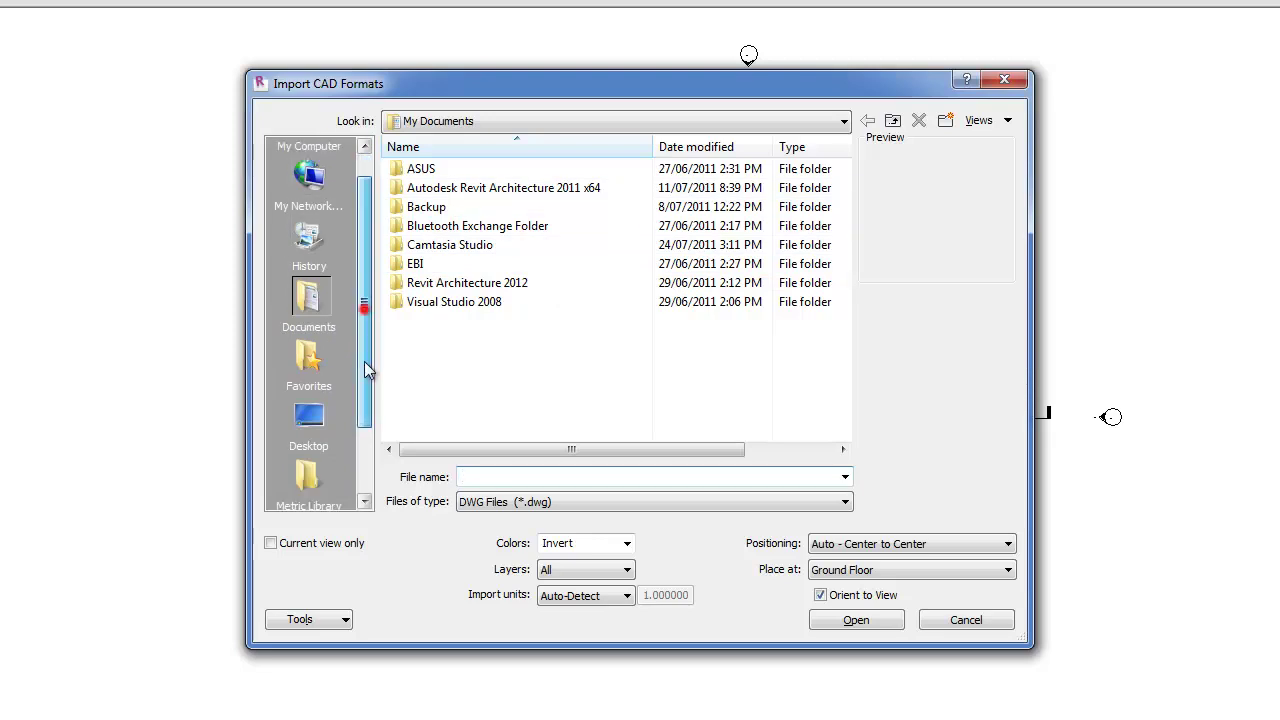
scroll(366, 366, down, 2)
click(318, 336)
Select the Sketchup contours DWG inside VIDEO TUTORIALS, in the SKP to RVT Toposurface folder, for import.
click(523, 334)
scroll(540, 340, down, 4)
scroll(543, 342, up, 2)
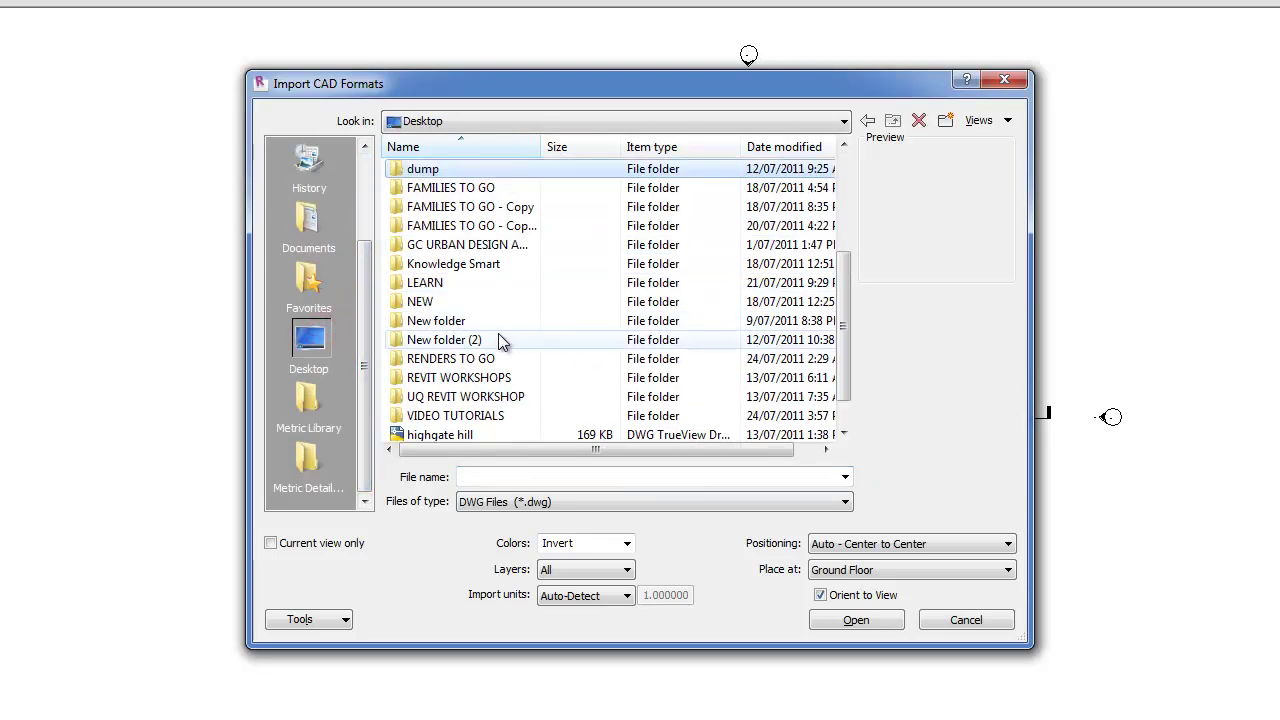
double_click(491, 416)
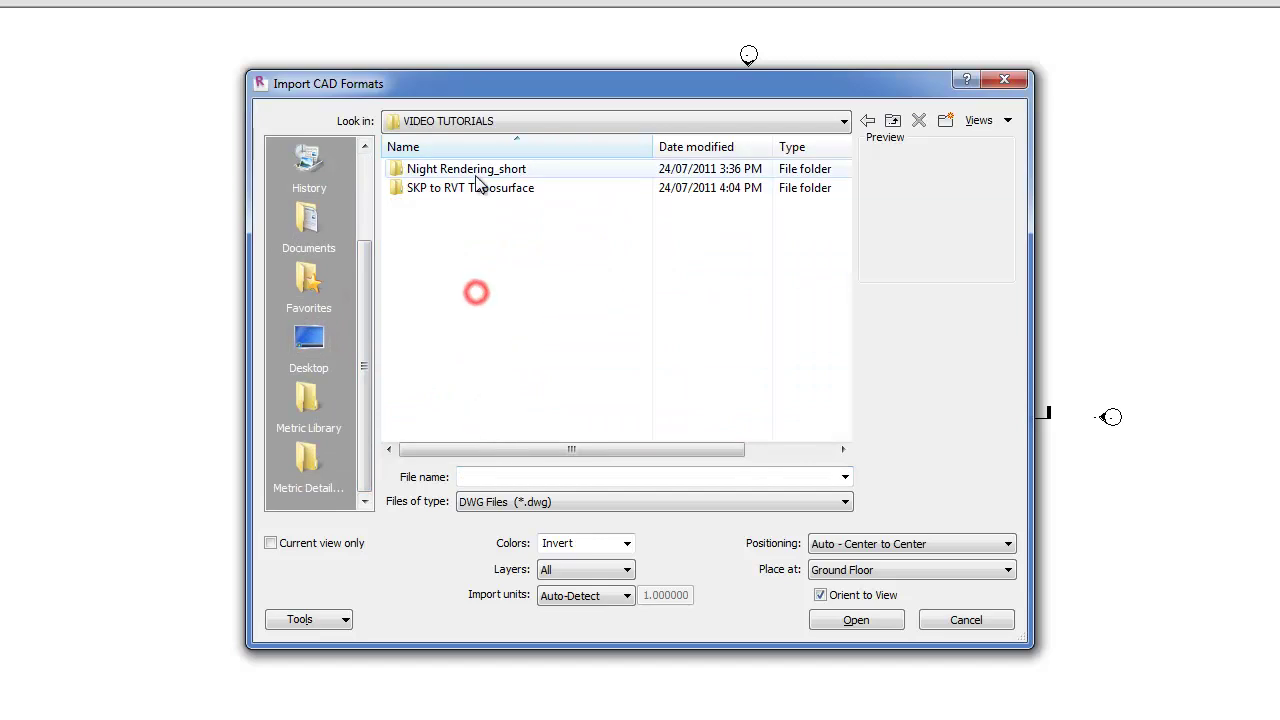
double_click(480, 188)
click(462, 170)
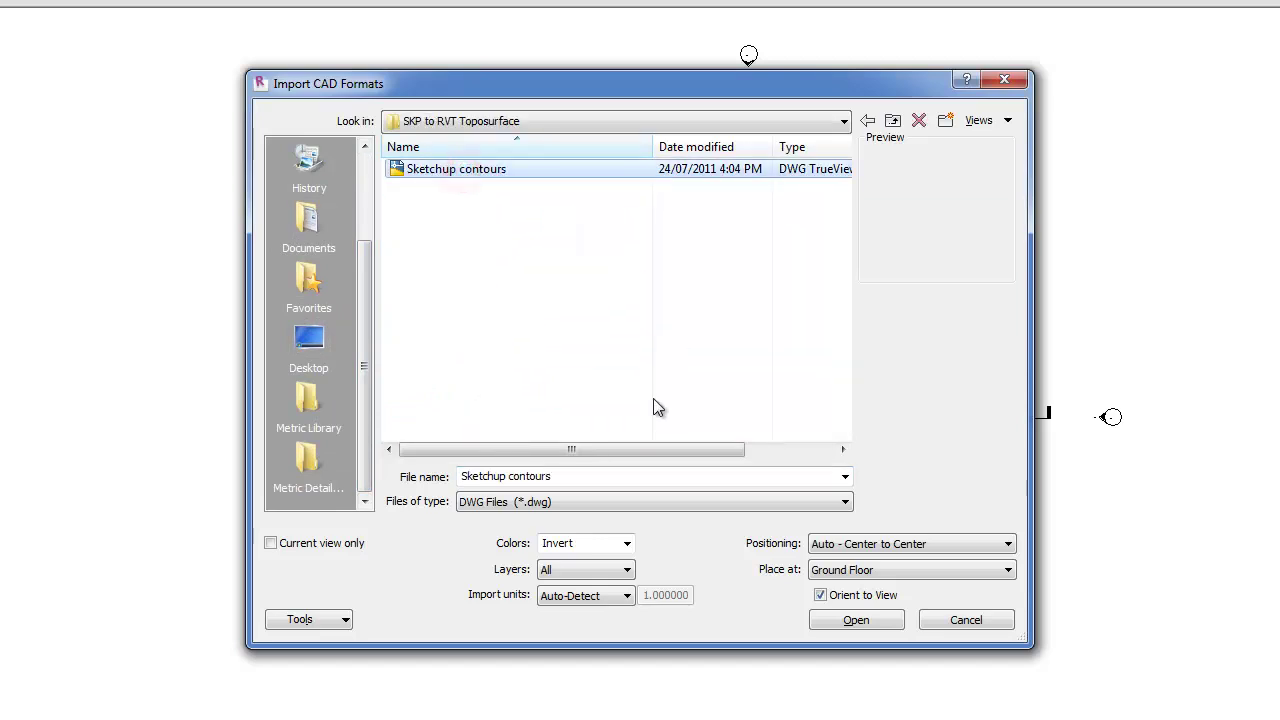
Set the import units to millimeter and leave the import unrestricted to the current view.
click(616, 600)
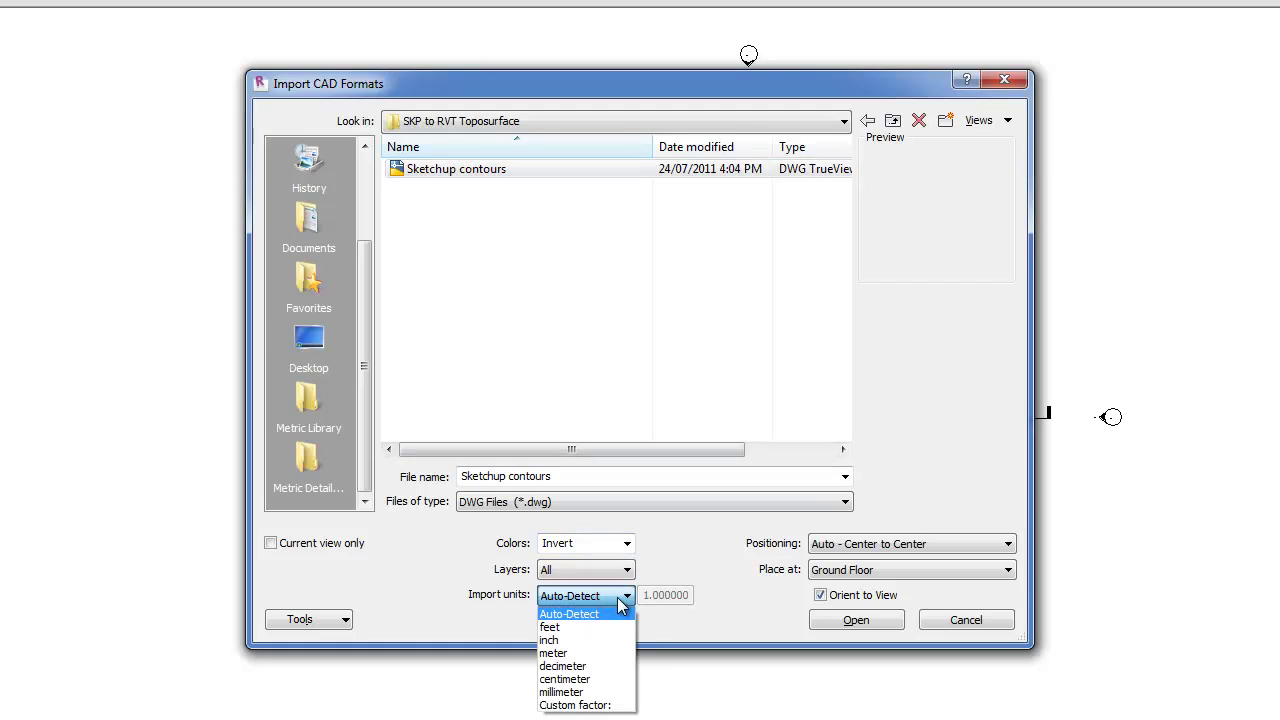
click(607, 612)
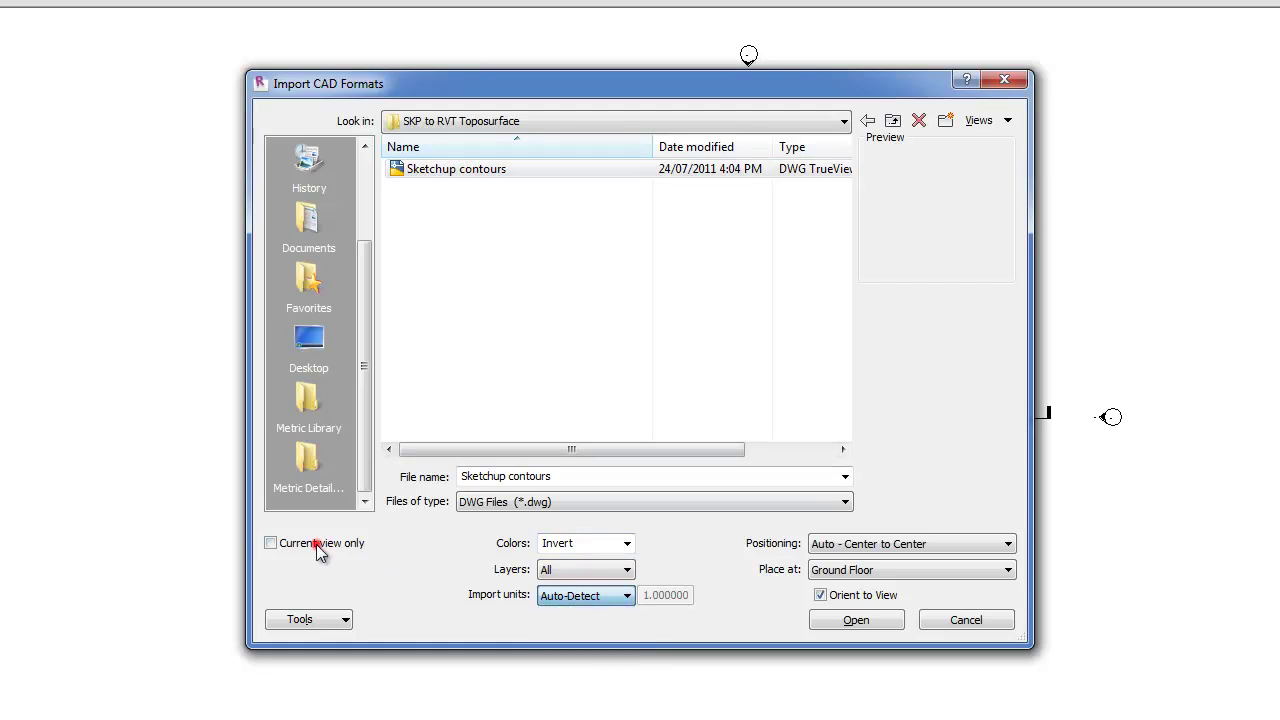
click(291, 547)
click(286, 547)
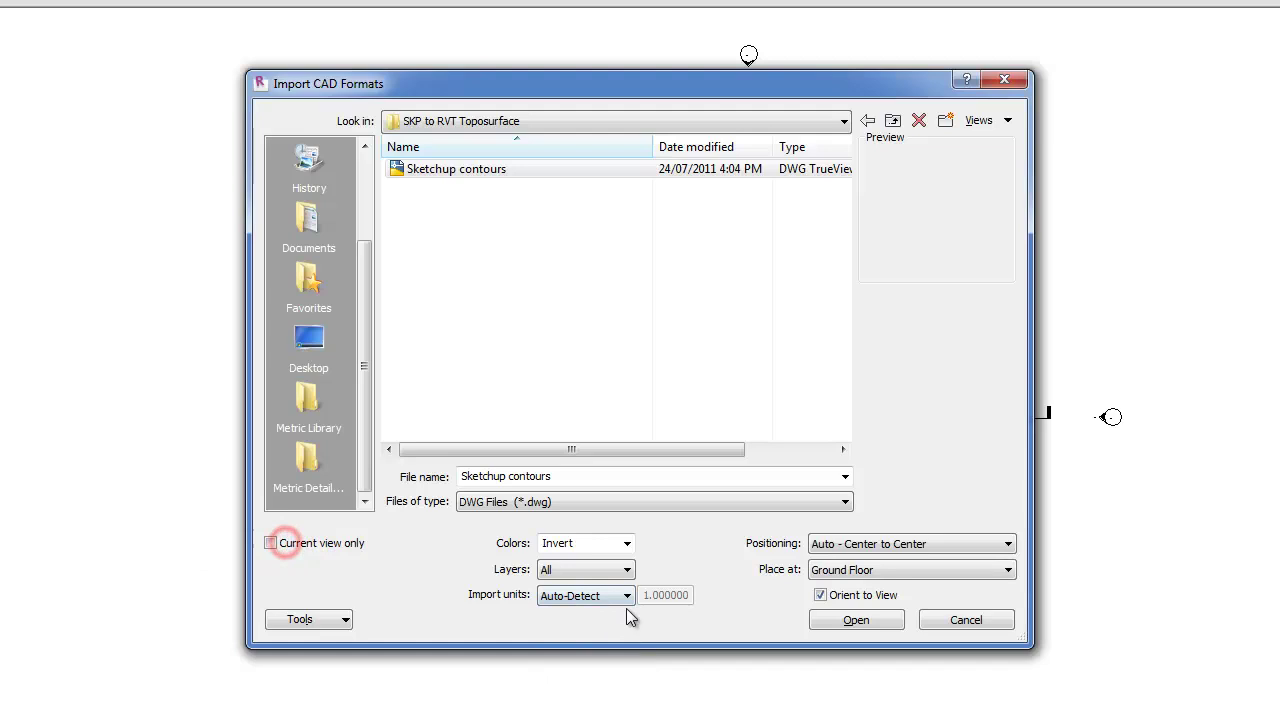
click(620, 596)
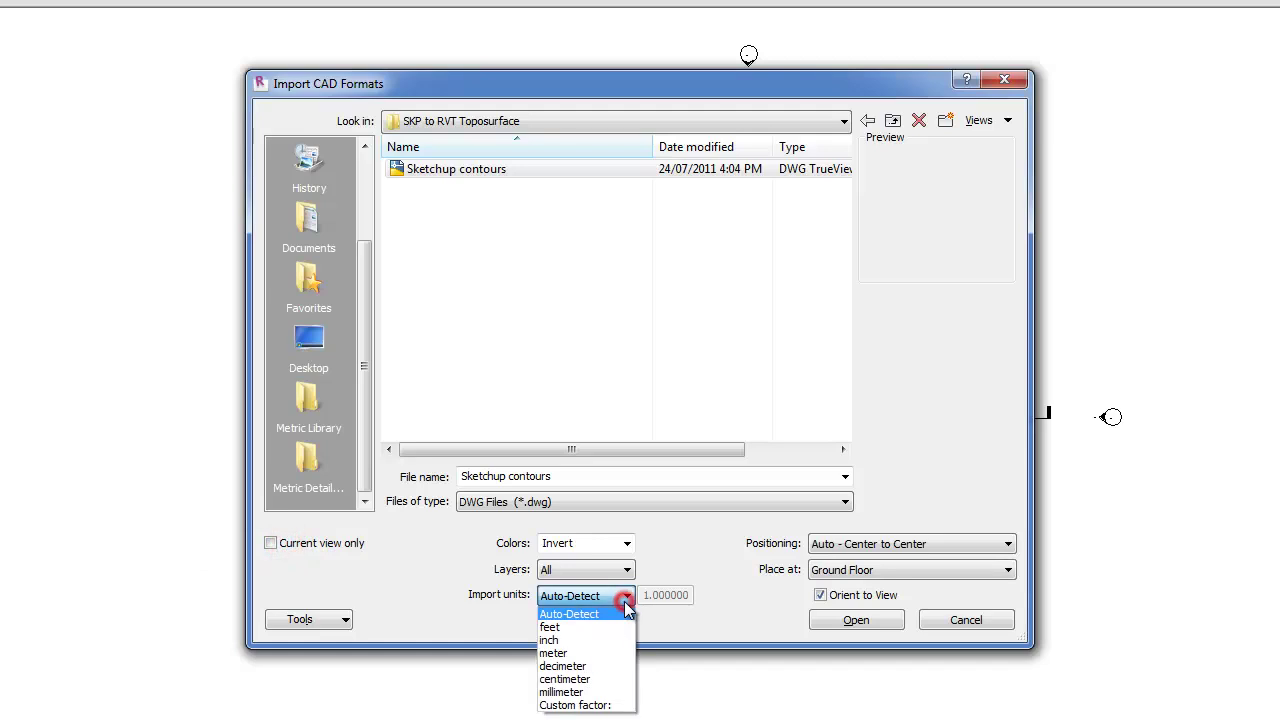
click(611, 691)
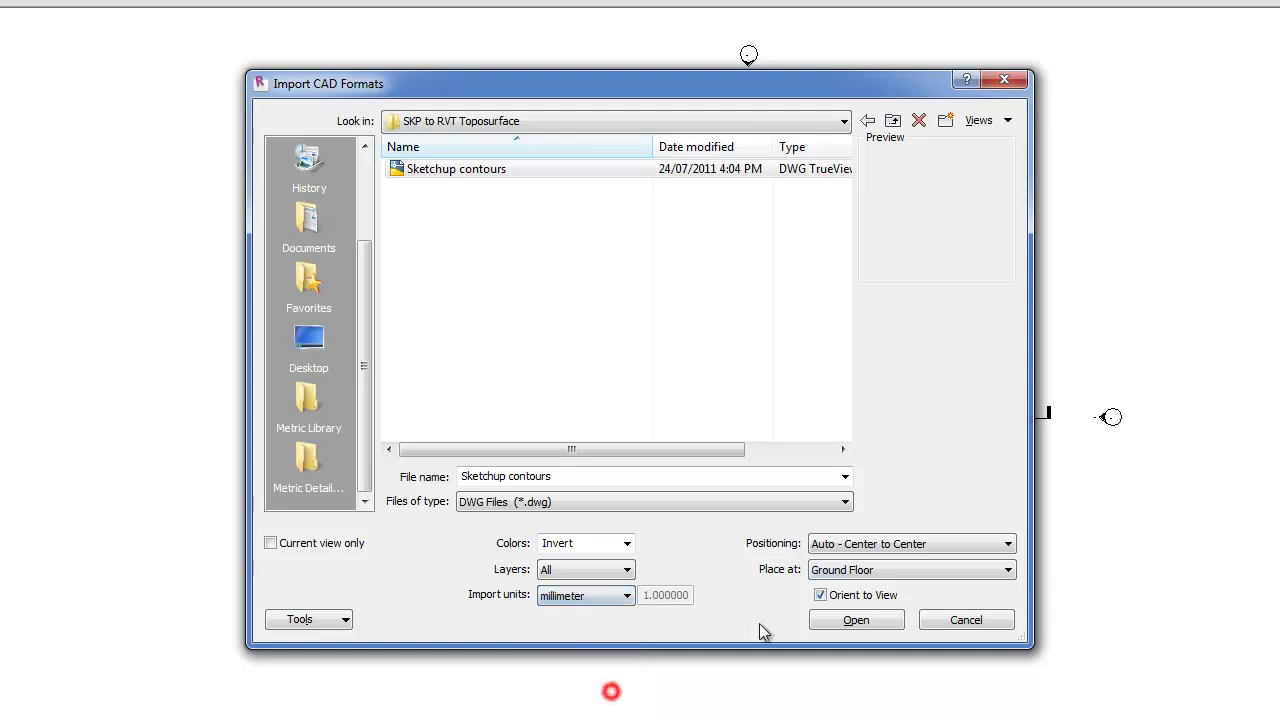
Set the positioning to Manual - Center, import the file and place it near the middle of the elevation markers.
click(902, 546)
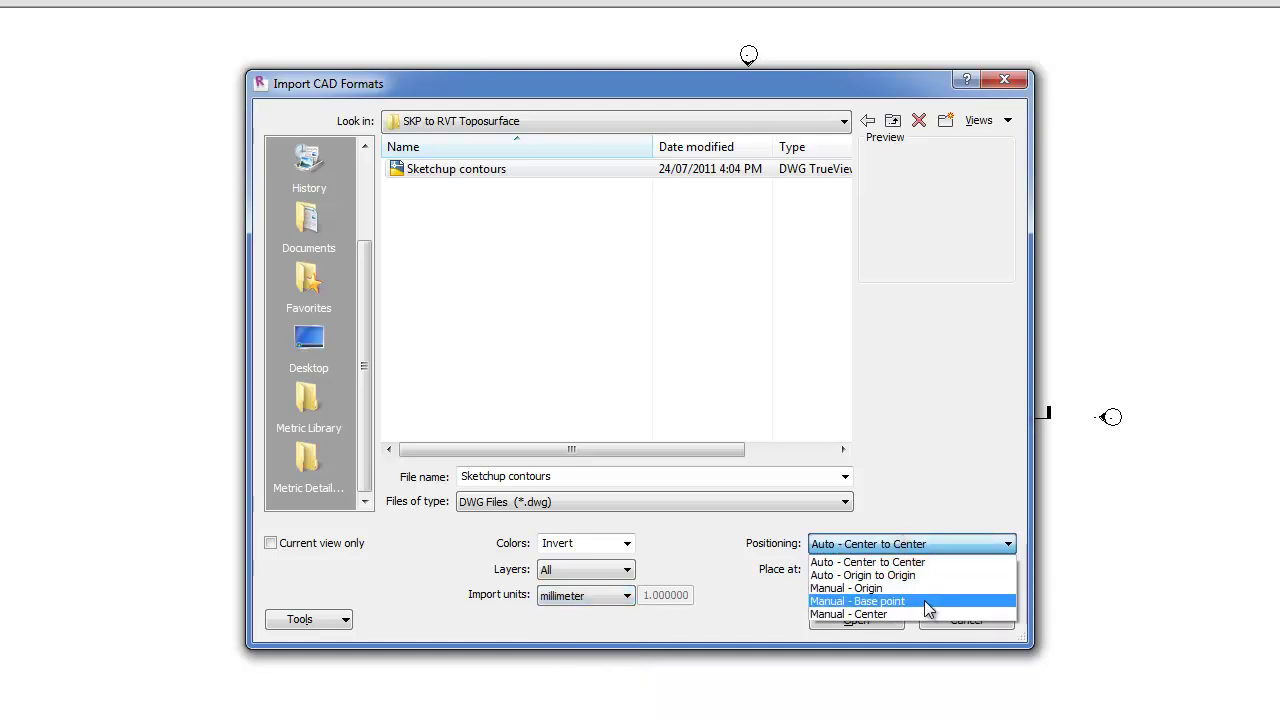
click(926, 614)
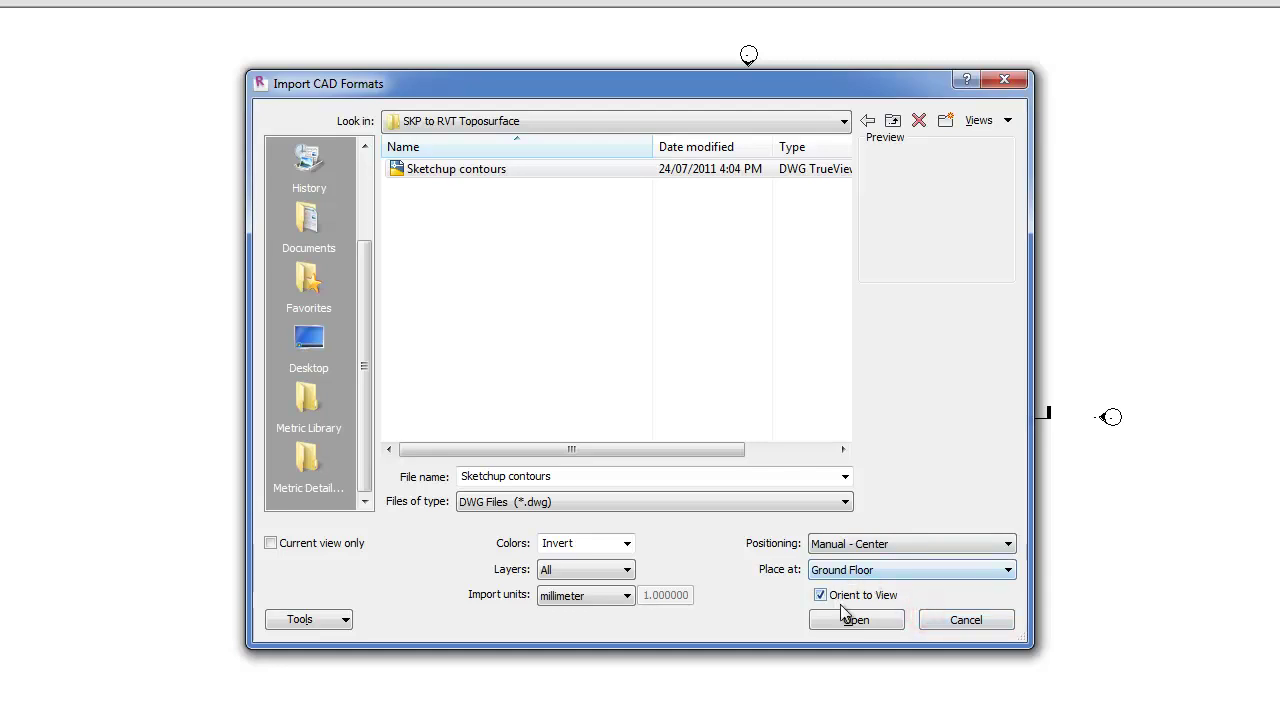
click(877, 620)
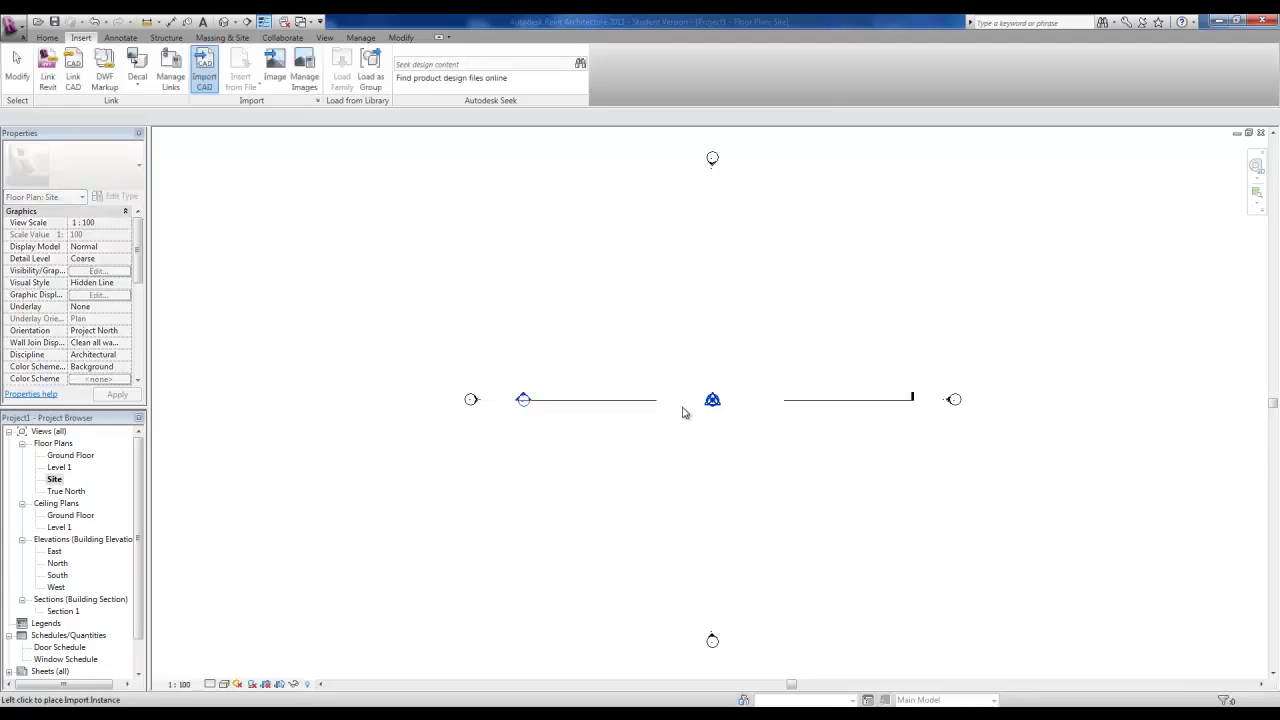
click(692, 437)
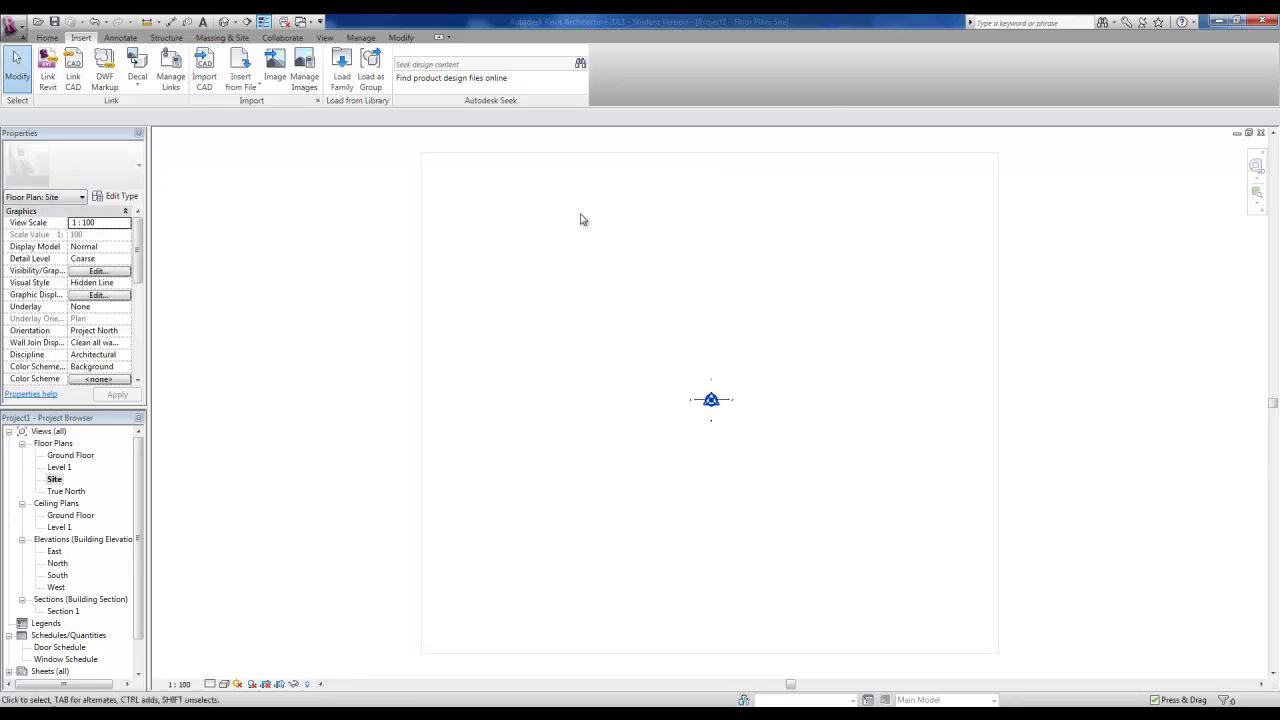
click(423, 195)
click(385, 444)
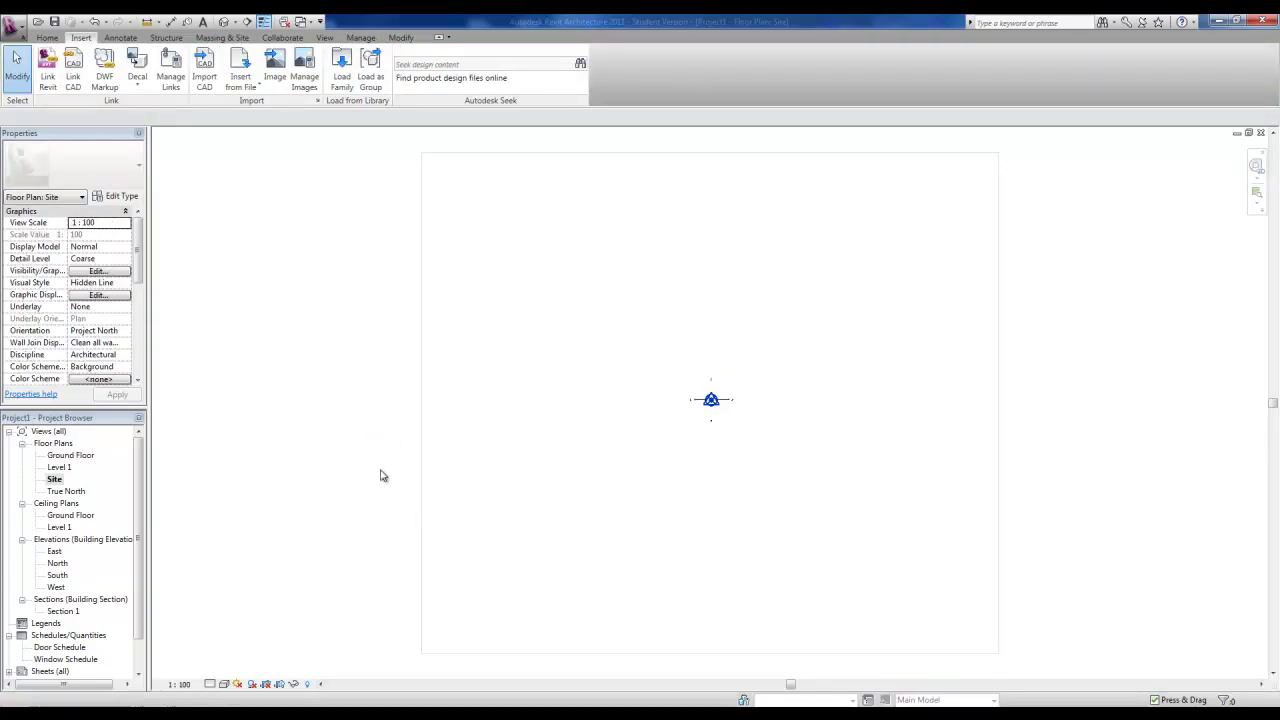
middle_drag(370, 521, 396, 526)
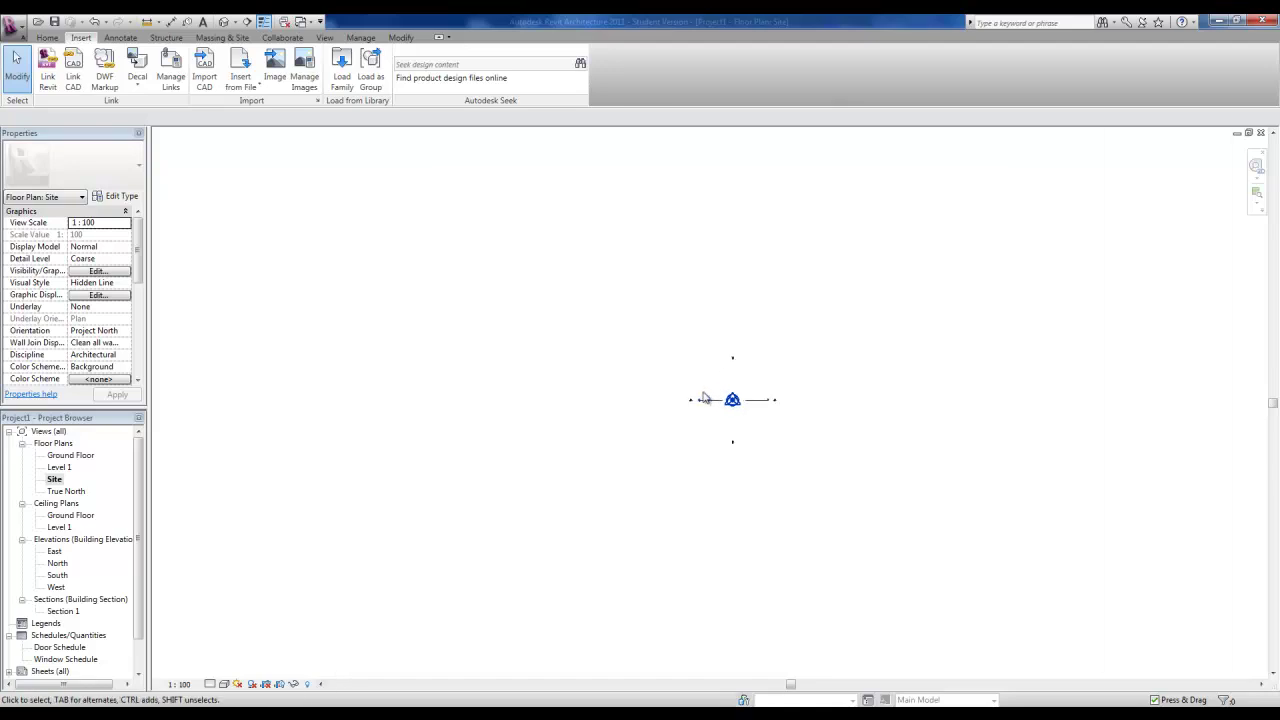
scroll(700, 395, up, 1)
click(375, 313)
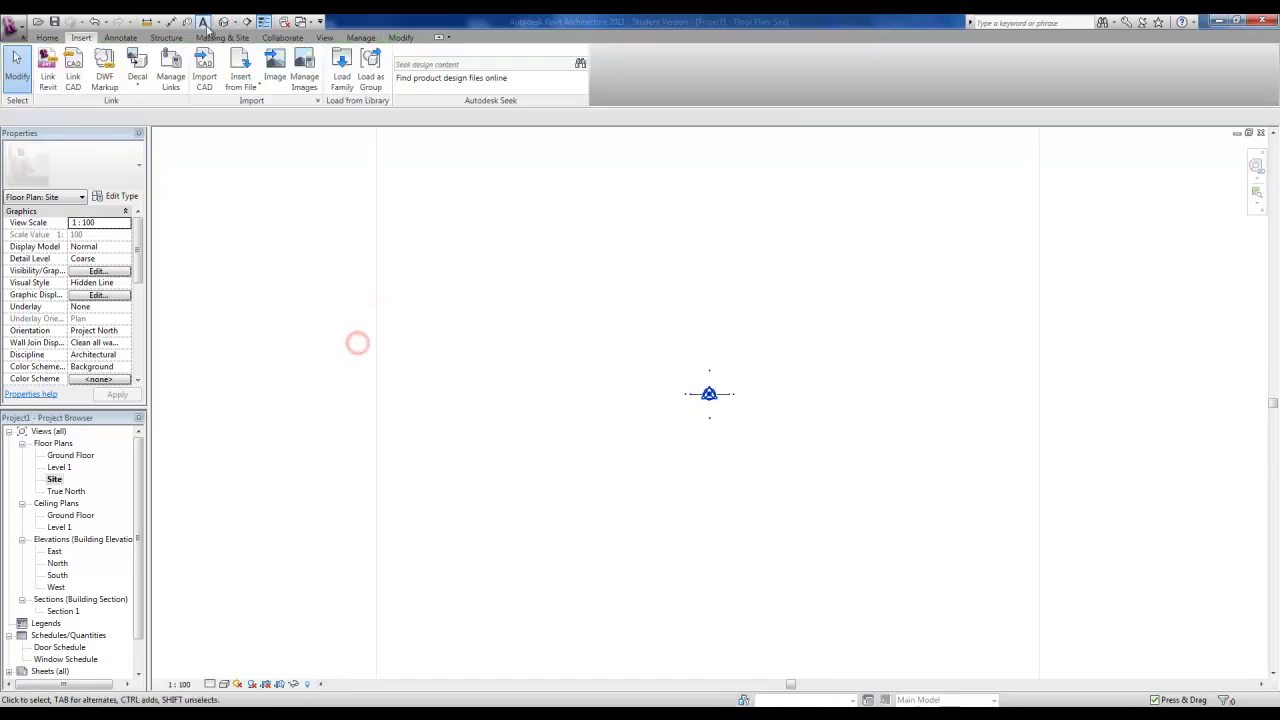
Open the 3D view, select the imported contours and examine their relief from several angles.
key(3)
key(d)
shift+middle_drag(834, 433, 637, 471)
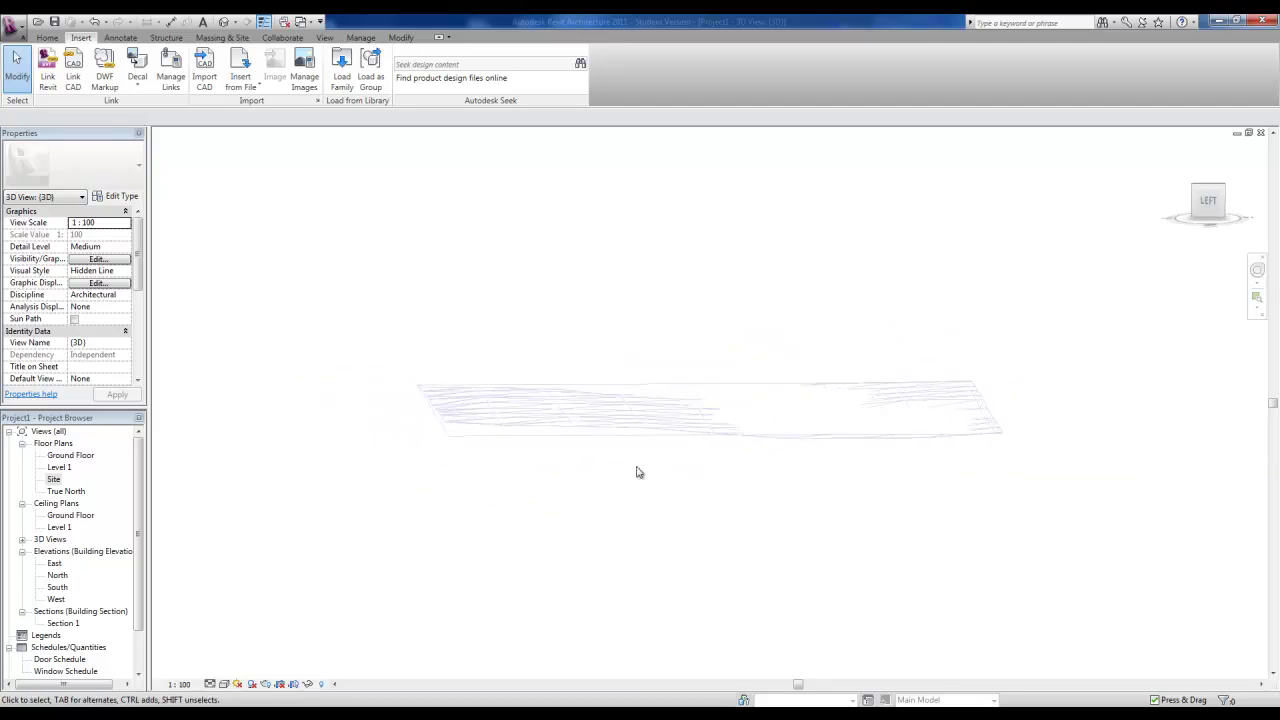
scroll(426, 457, up, 5)
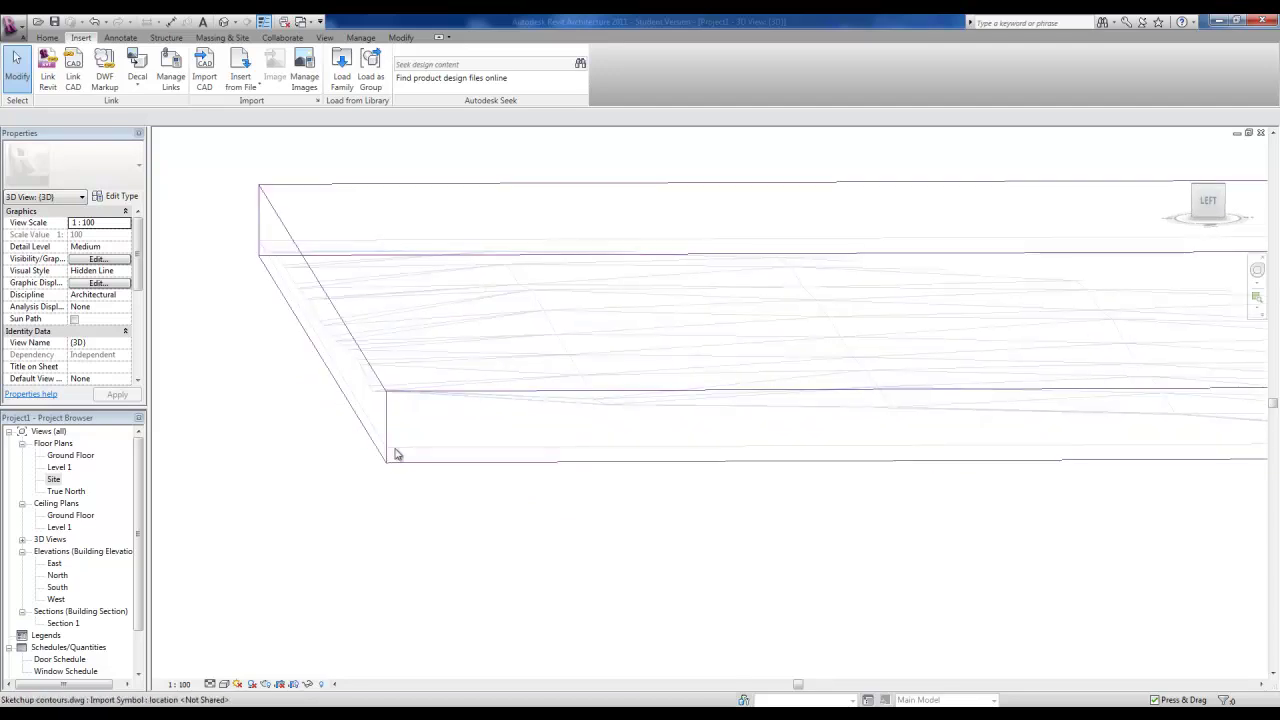
click(395, 455)
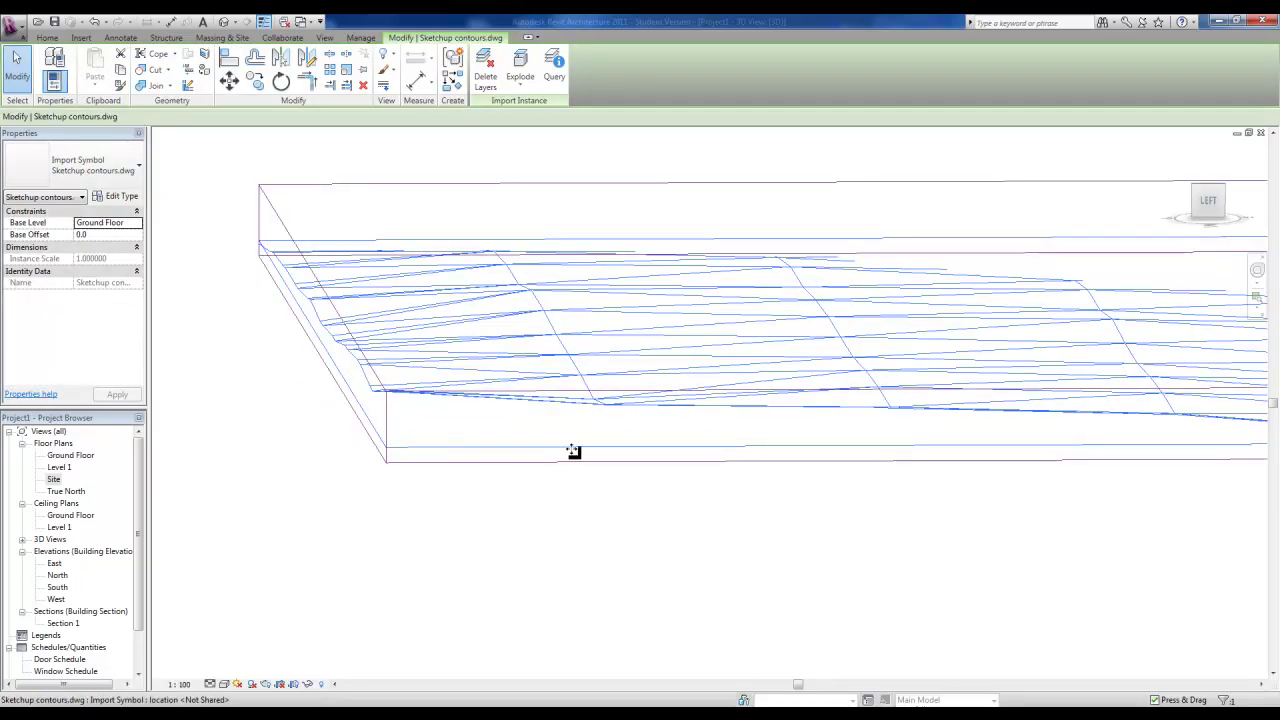
shift+middle_drag(573, 452, 820, 548)
shift+middle_drag(502, 561, 957, 574)
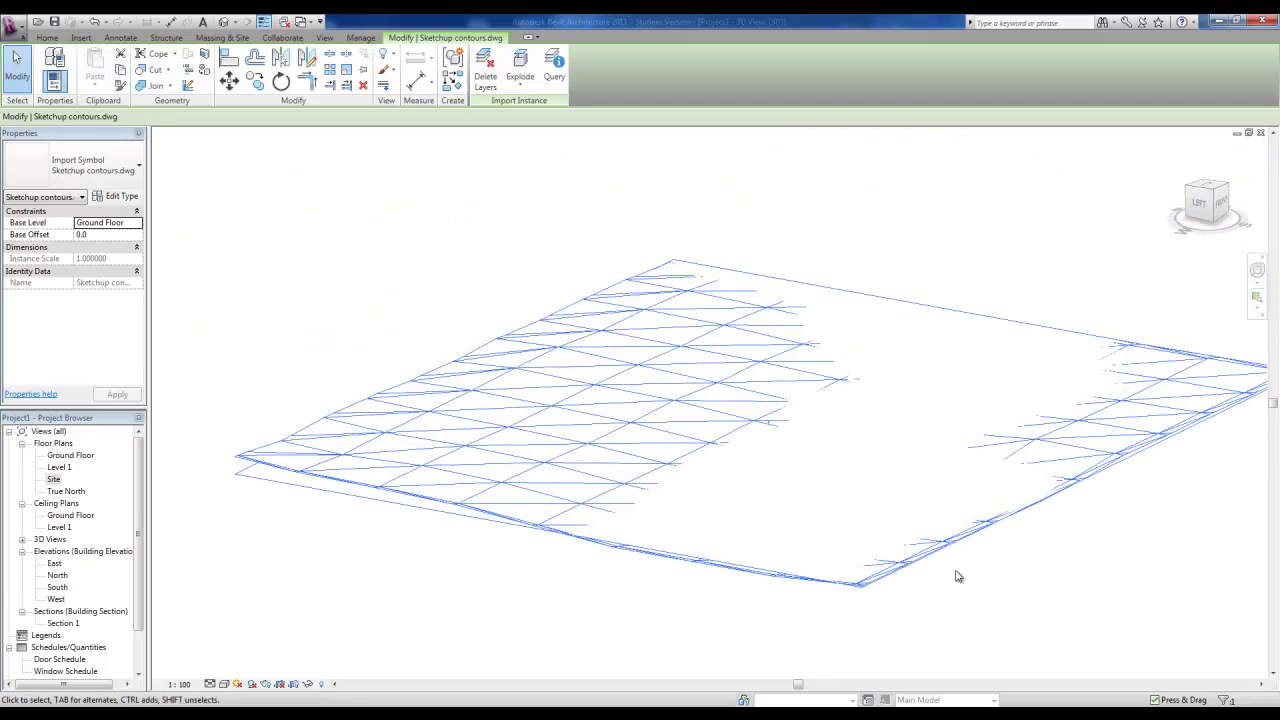
click(1157, 551)
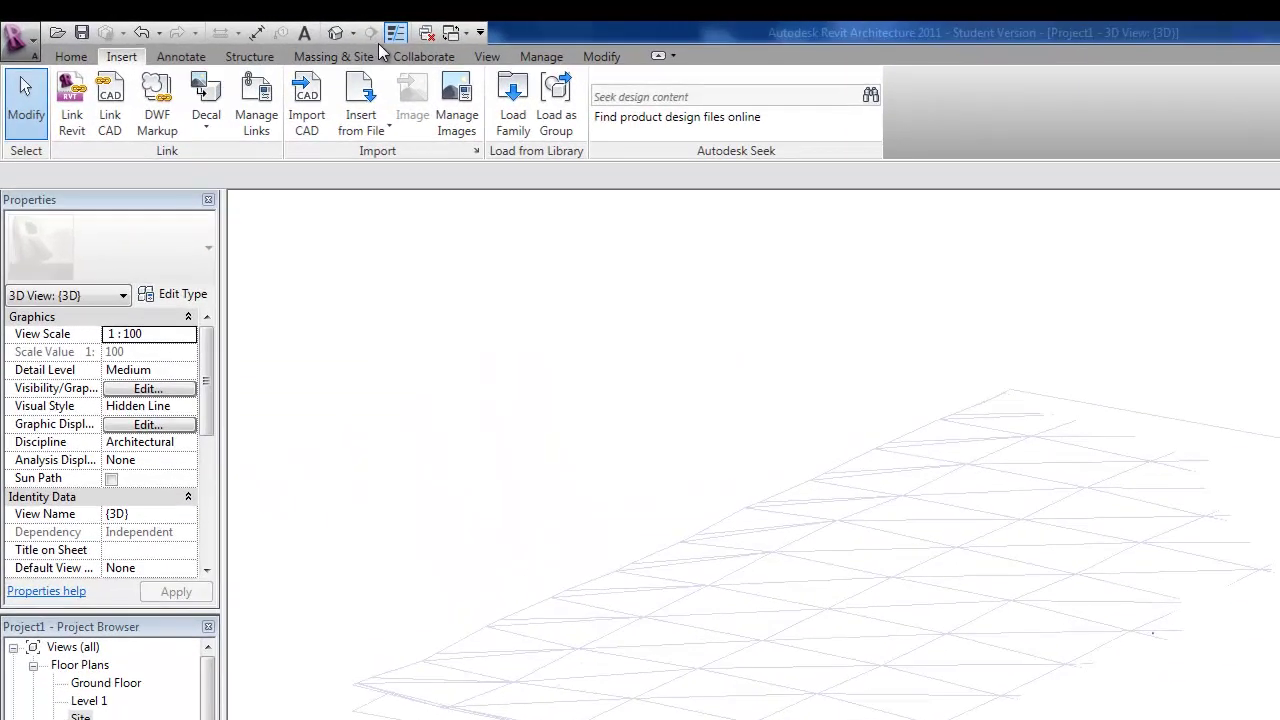
Start a toposurface created from an import instance and pick the imported Sketchup contours DWG as its source.
click(324, 54)
click(369, 93)
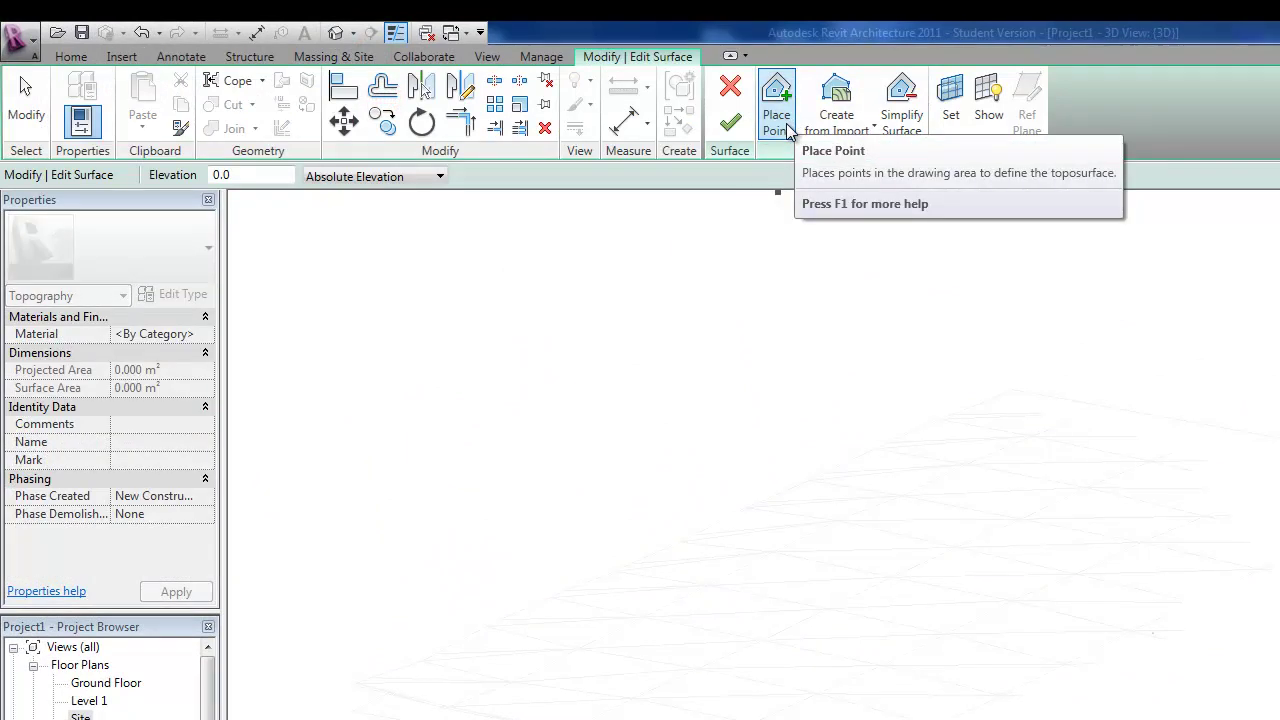
click(831, 130)
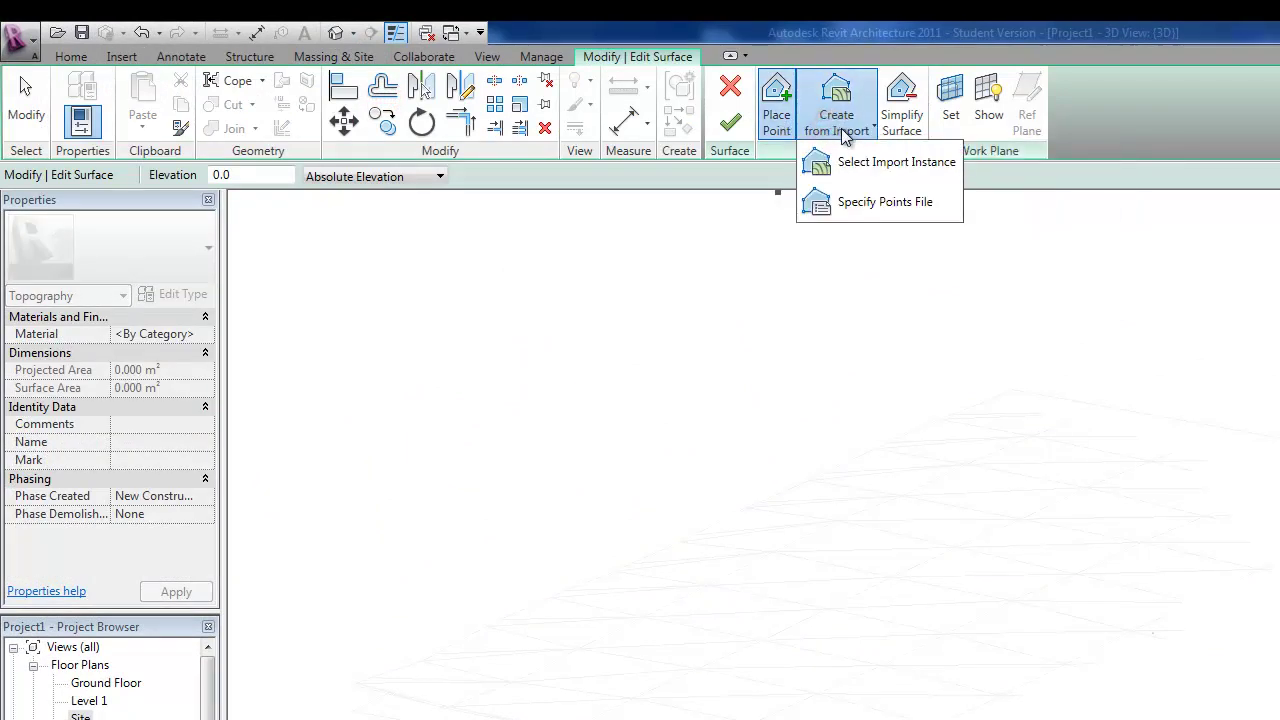
click(864, 159)
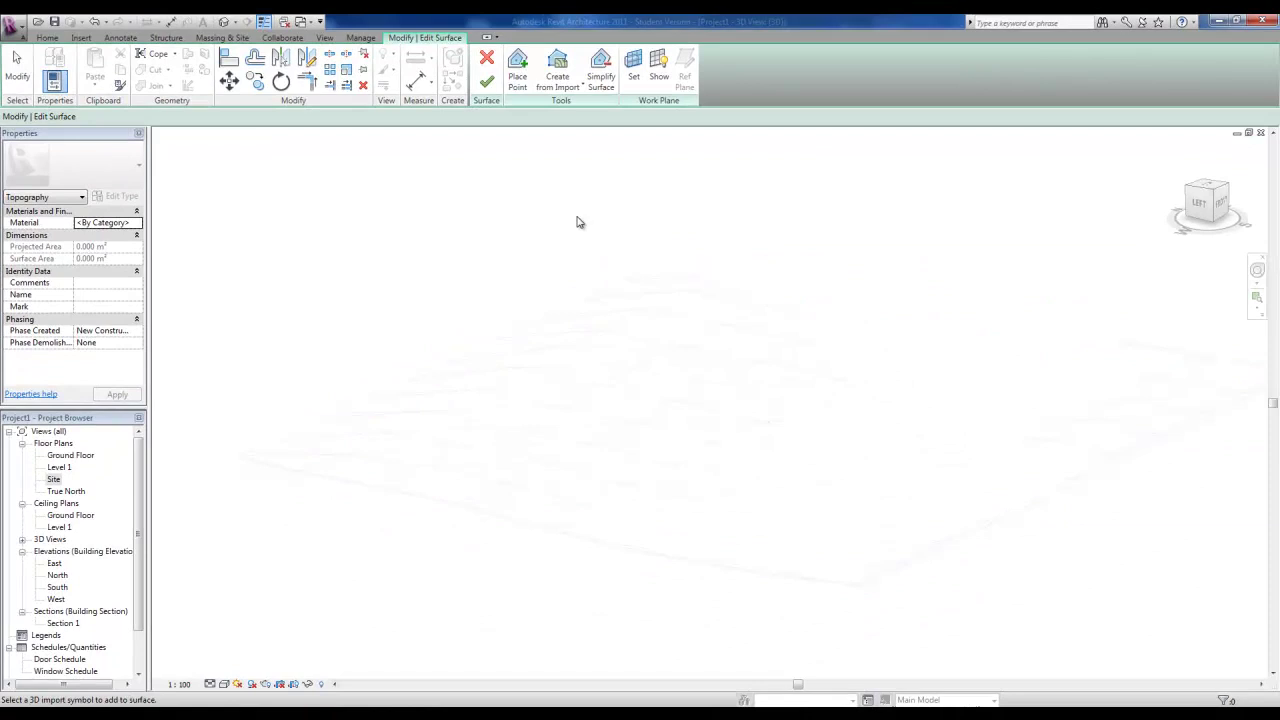
click(653, 274)
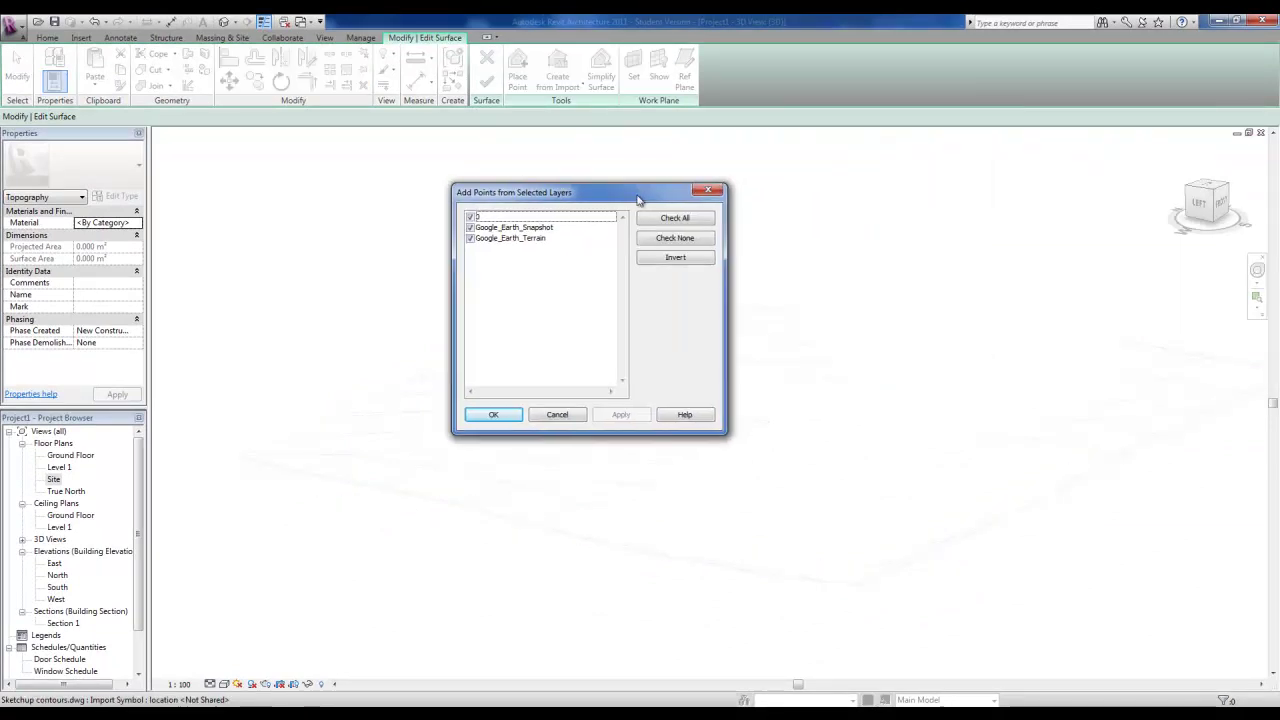
Take the surface points only from the Google_Earth_Terrain layer, excluding 0 and Google_Earth_Snapshot, and finish the toposurface.
drag(640, 194, 627, 223)
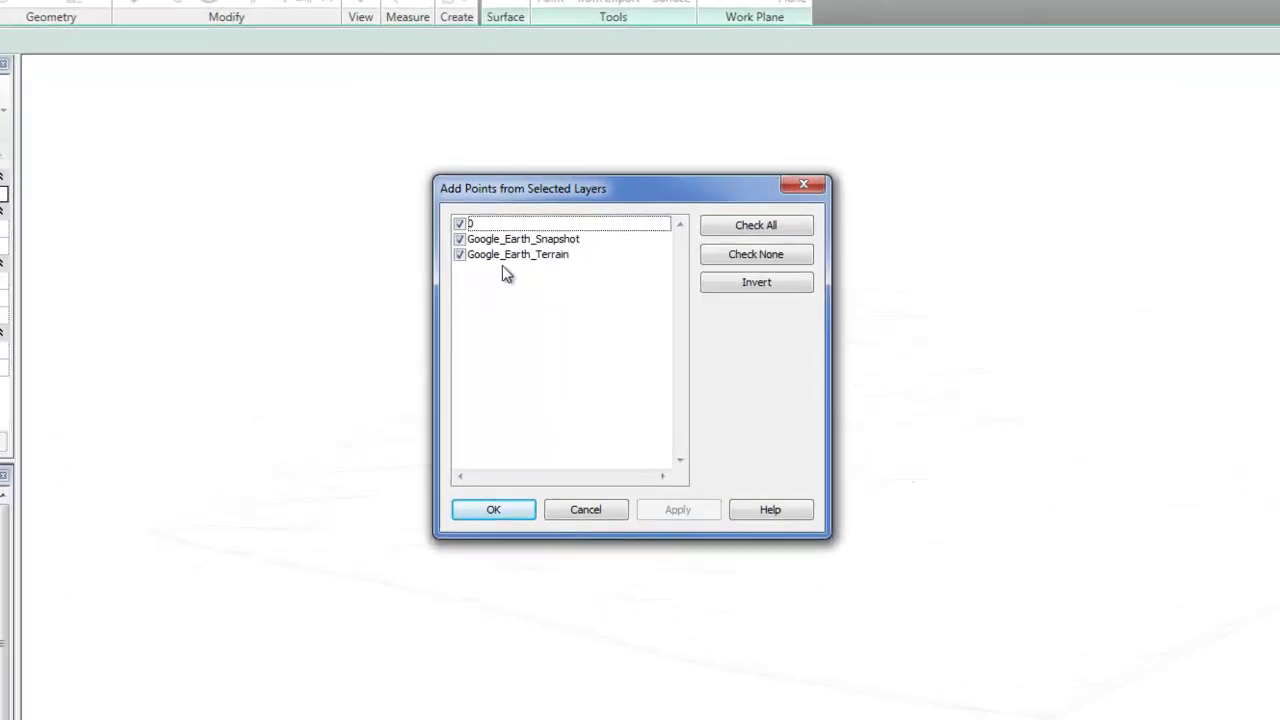
click(455, 254)
click(456, 244)
click(497, 253)
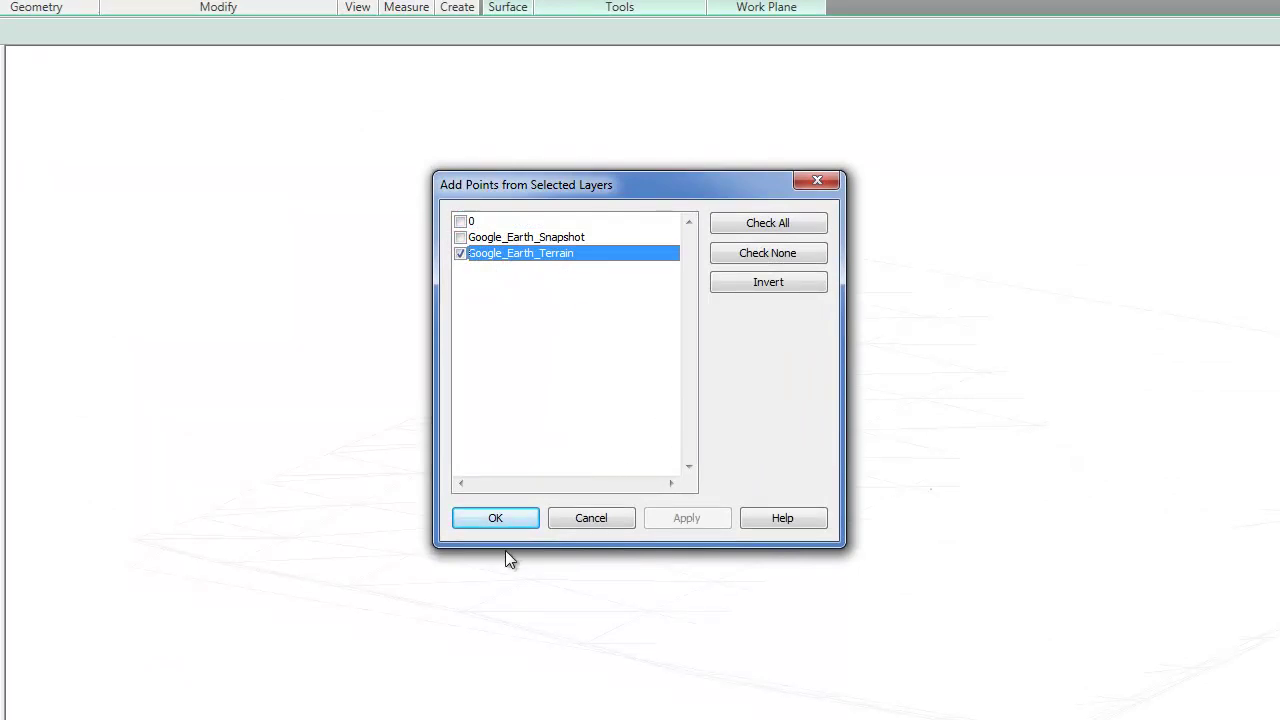
click(506, 518)
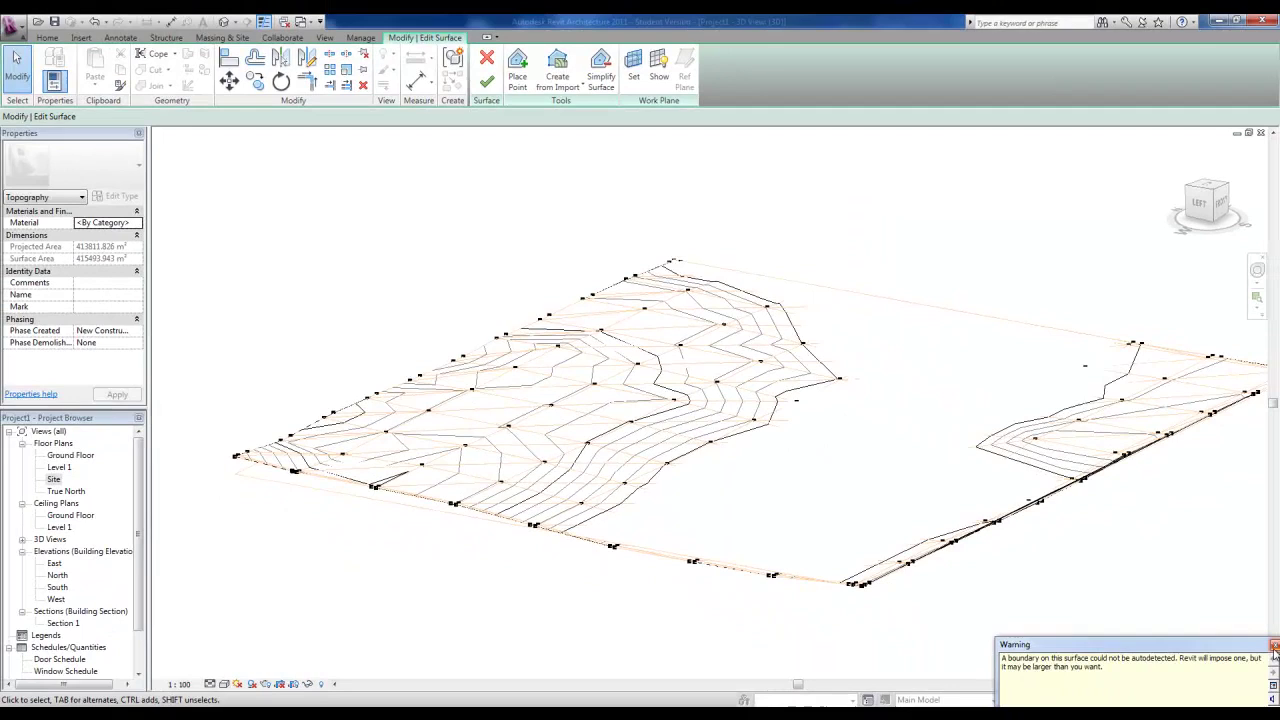
click(1274, 646)
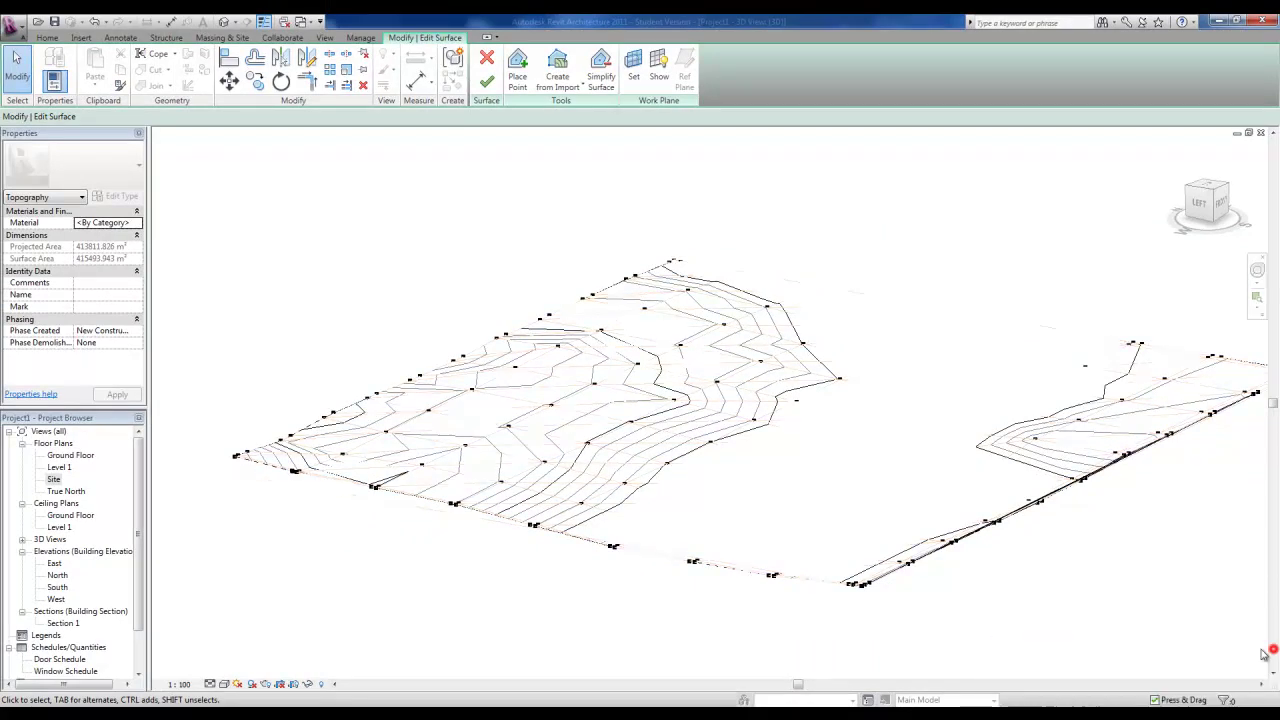
click(487, 82)
Shade the 3D view and remove the imported Sketchup contours DWG from it, leaving the toposurface.
mouse_move(929, 468)
shift+middle_down()
mouse_move(1020, 551)
mouse_move(946, 597)
shift+middle_up()
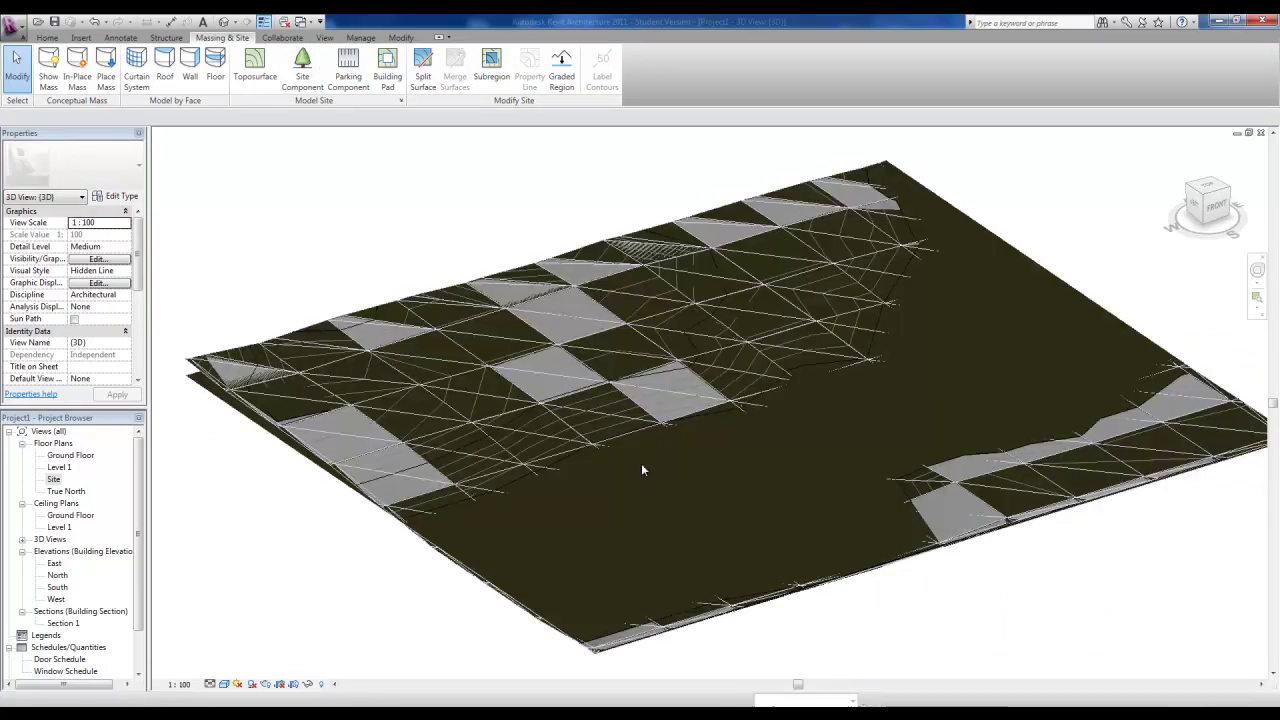
mouse_move(642, 469)
shift+middle_down()
mouse_move(457, 528)
mouse_move(764, 553)
mouse_move(630, 470)
mouse_move(547, 565)
mouse_move(486, 537)
shift+middle_up()
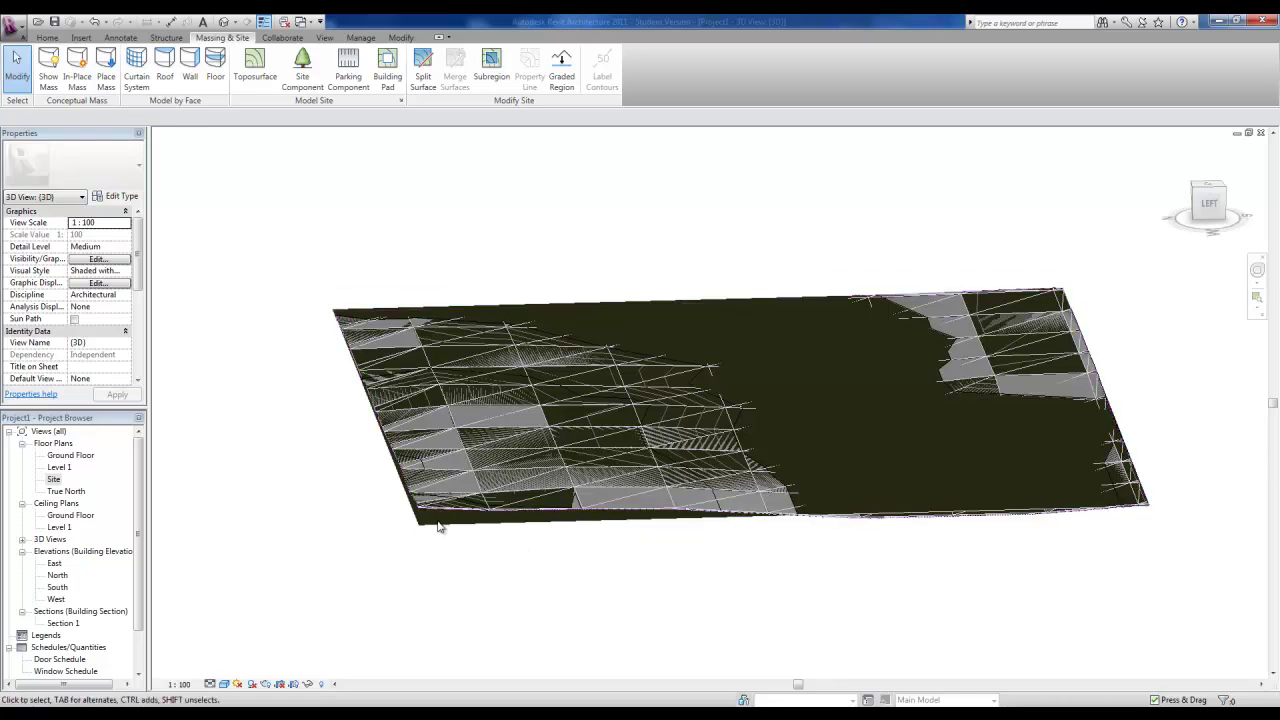
click(437, 526)
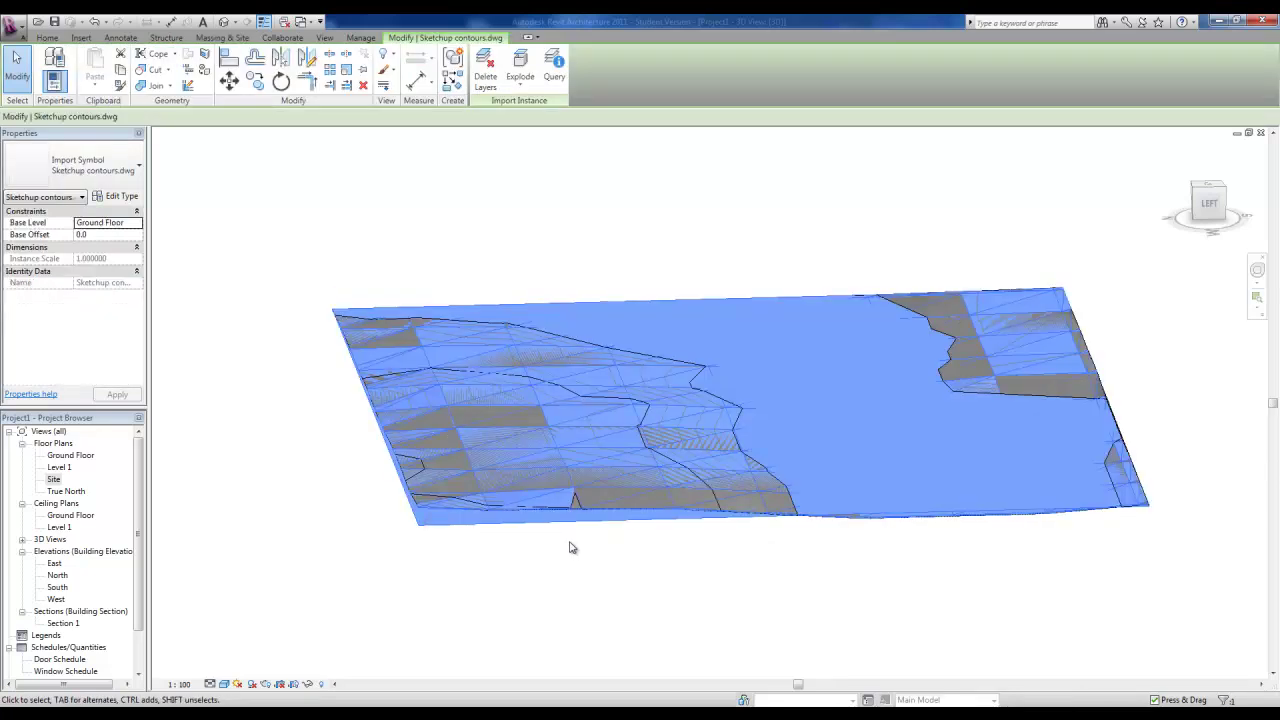
click(571, 547)
shift+middle_drag(966, 576, 800, 500)
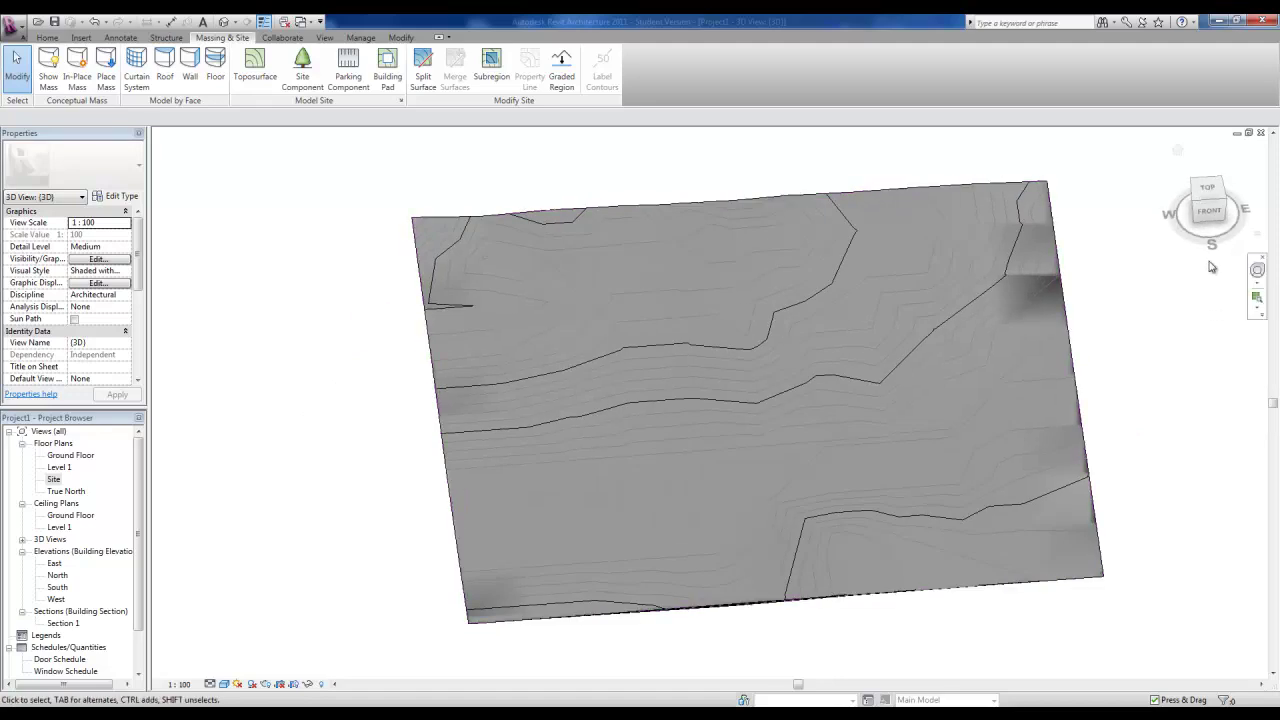
Open the Site floor plan and measure the toposurface's full width horizontally from edge to edge.
click(56, 480)
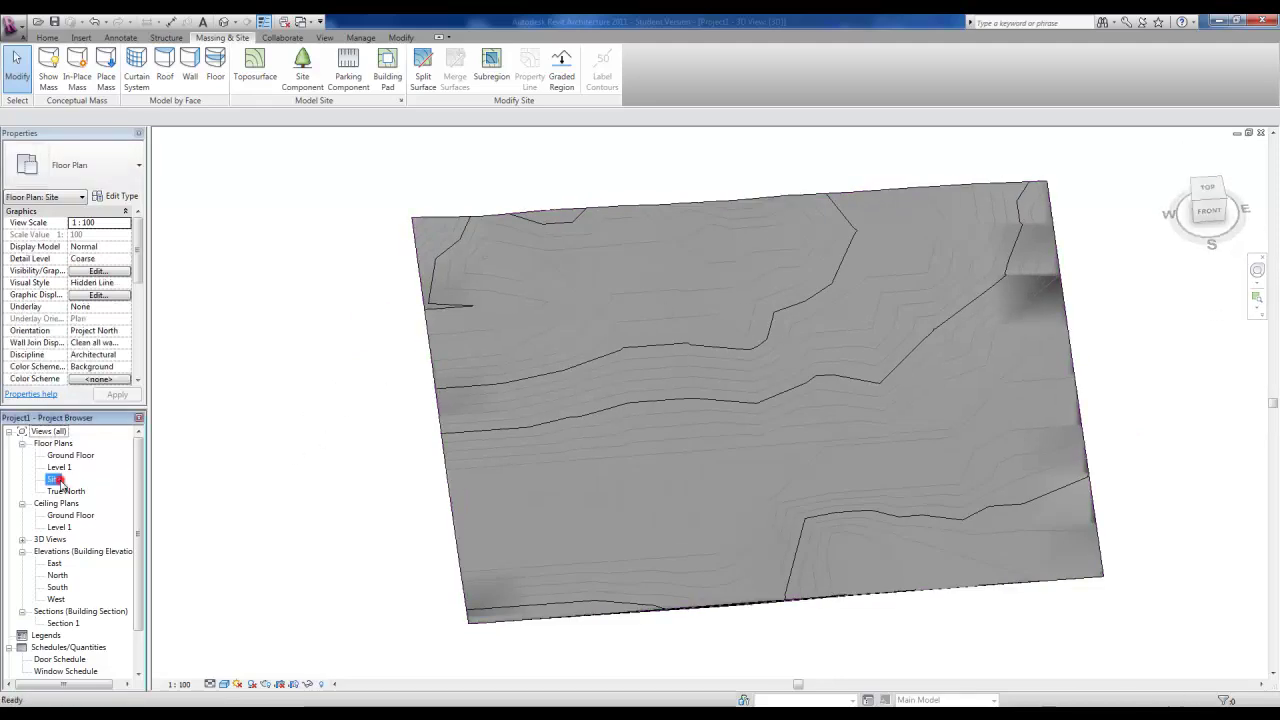
double_click(41, 486)
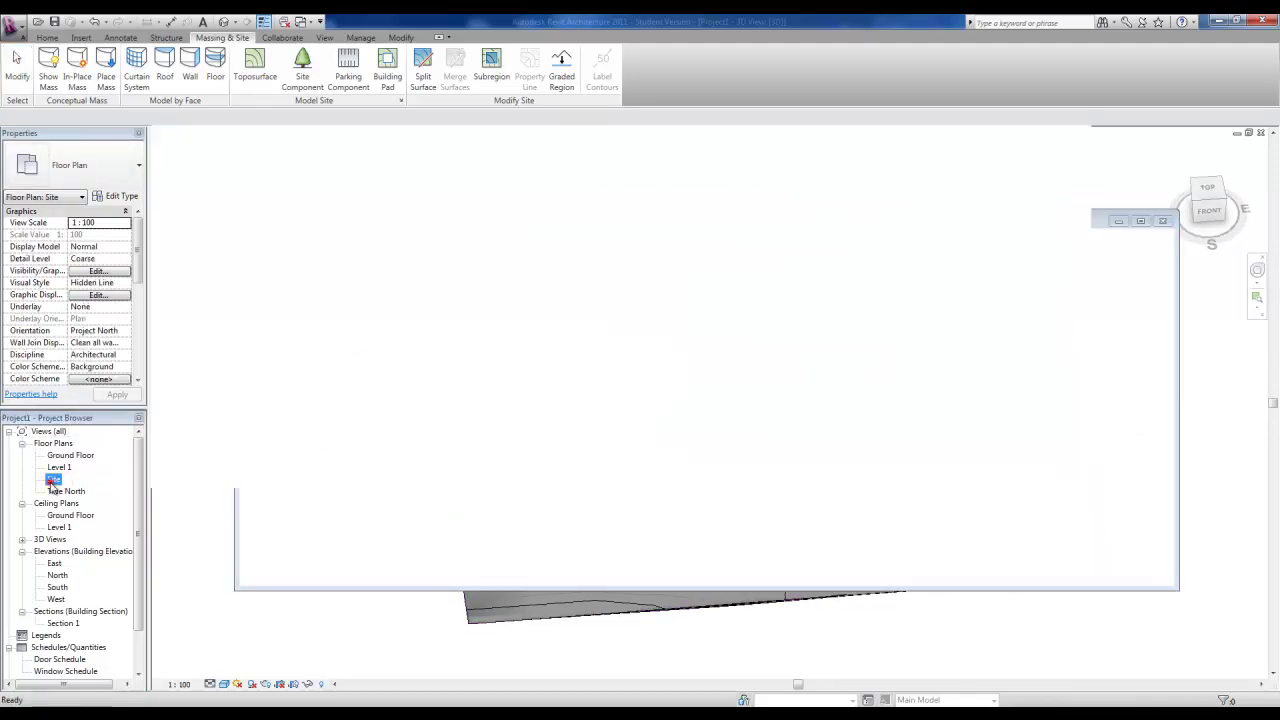
scroll(426, 489, down, 2)
middle_drag(366, 471, 405, 472)
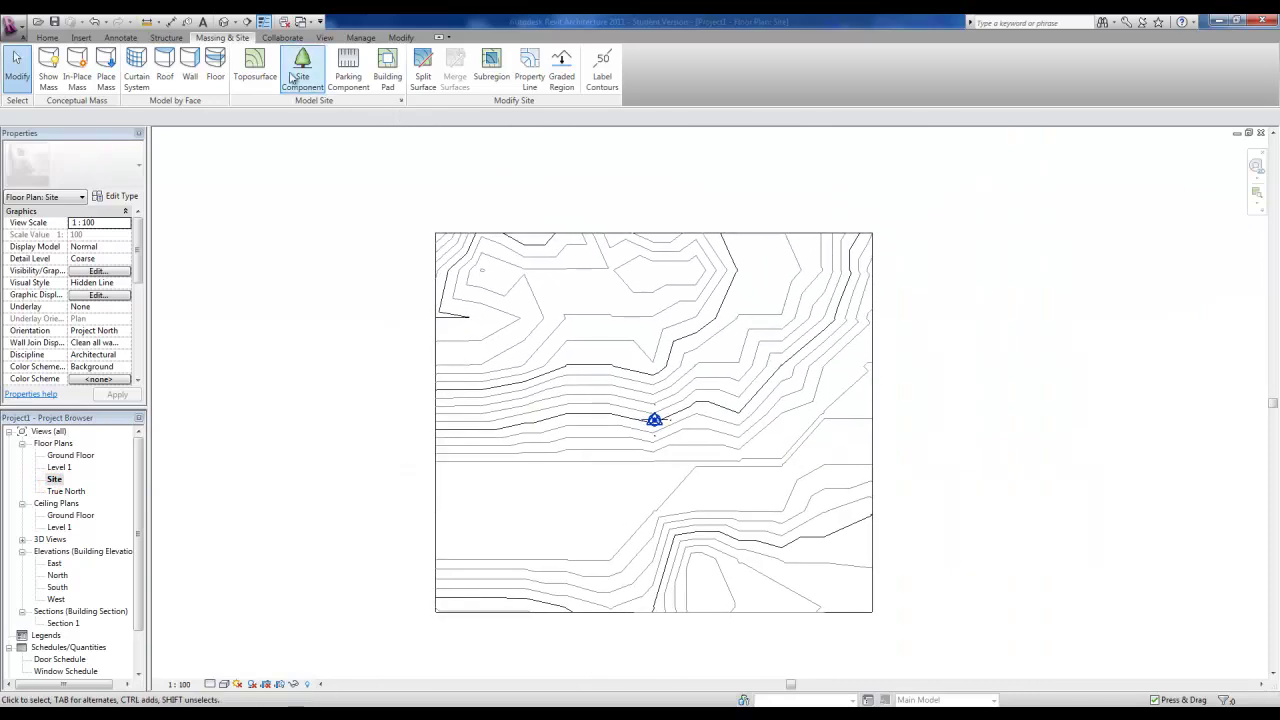
click(148, 22)
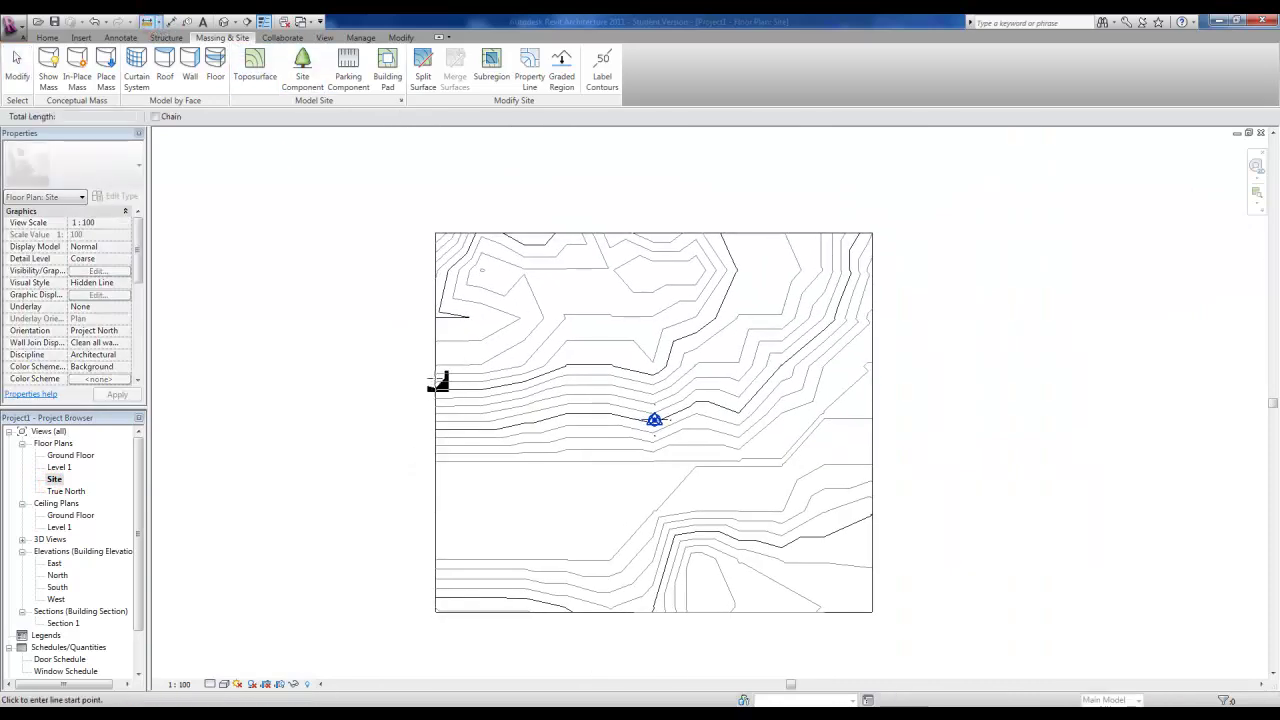
click(436, 379)
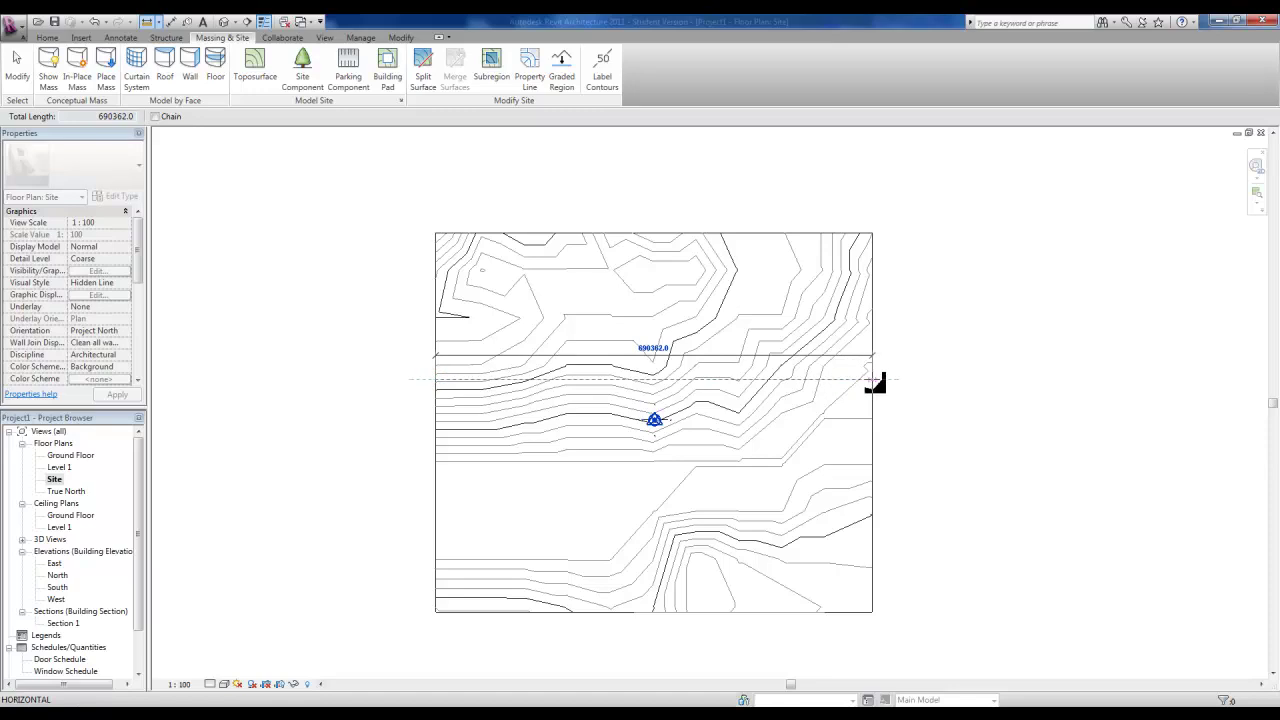
key(Escape)
key(Escape)
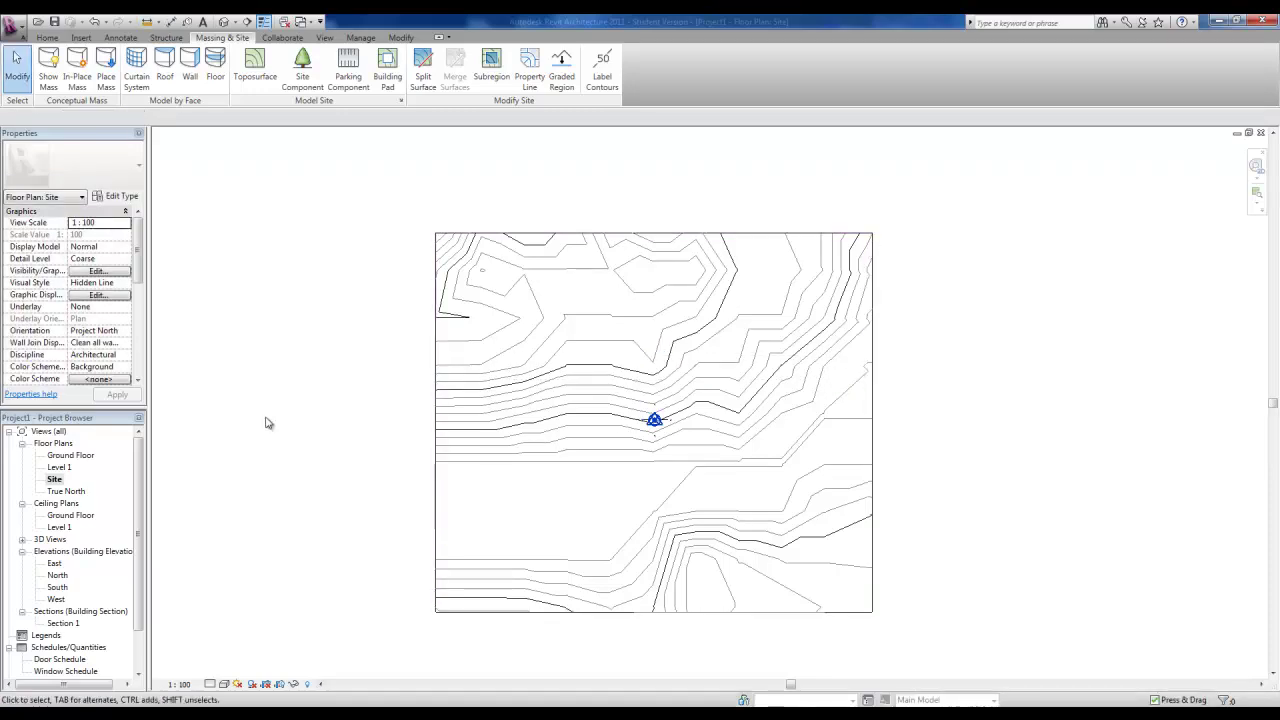
click(438, 393)
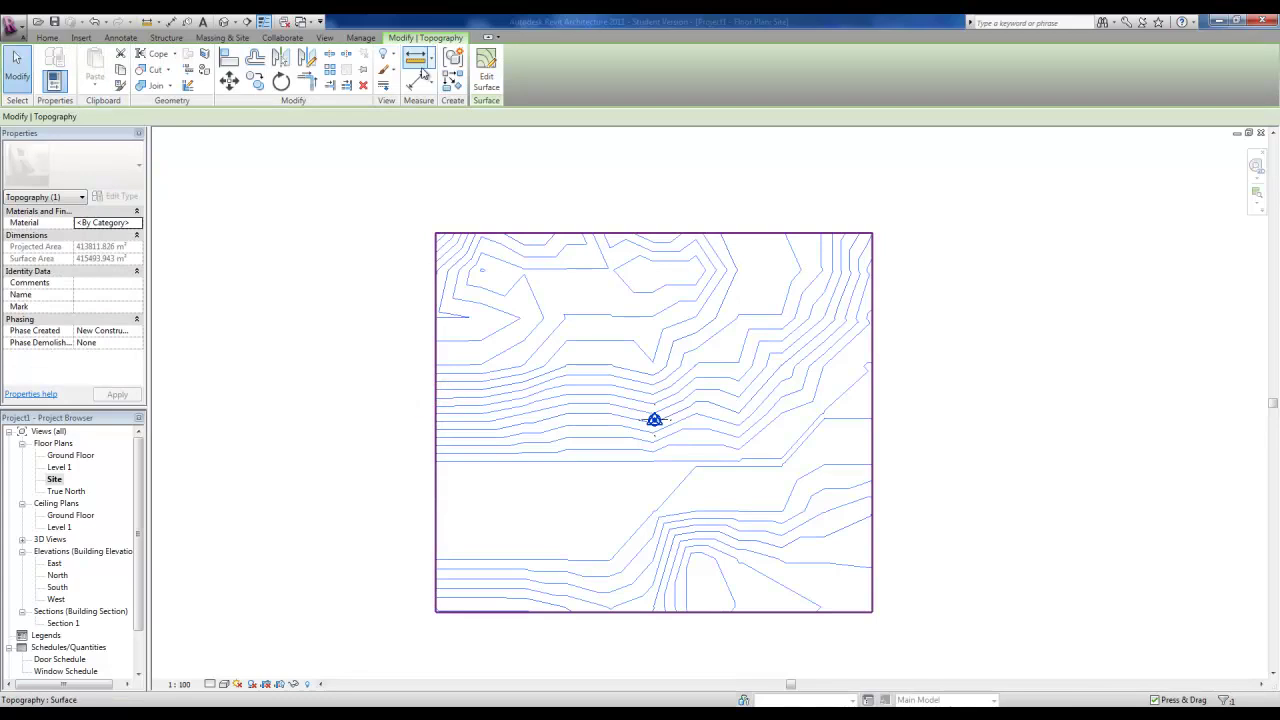
click(388, 57)
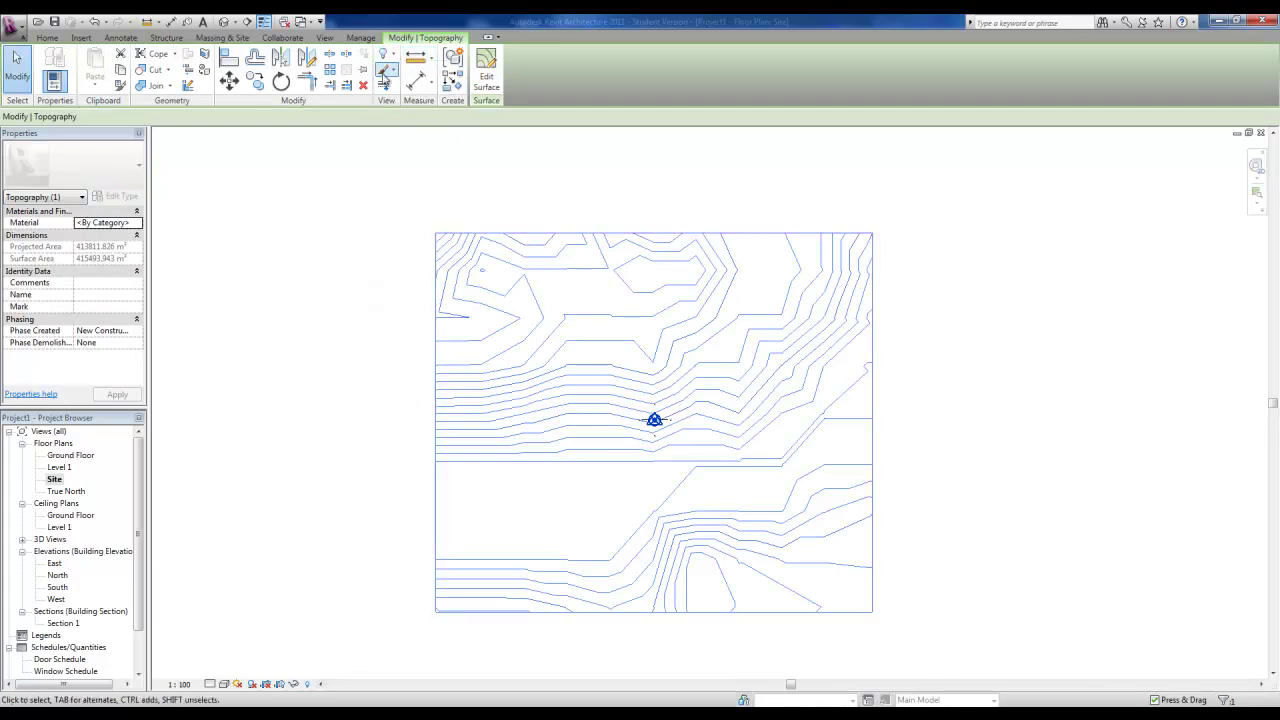
click(369, 306)
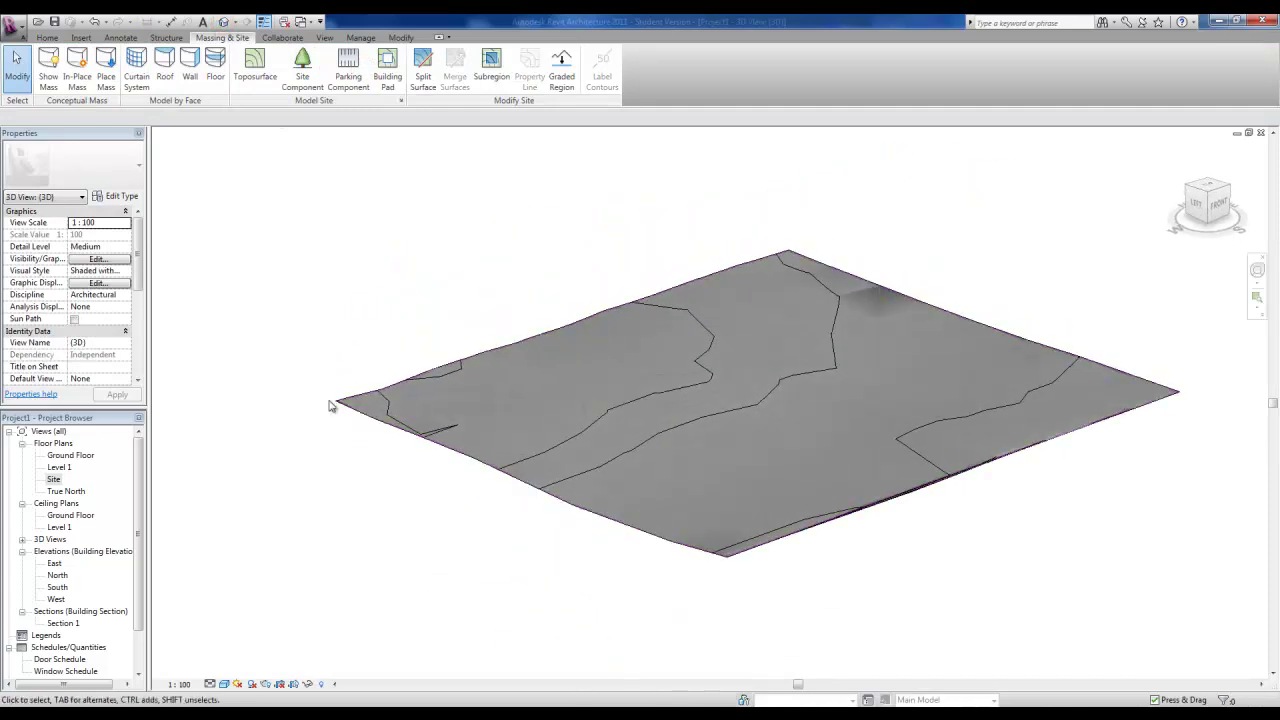
Turn on the 3D view's section box and pull its west side inward to cut the toposurface's edge.
scroll(125, 310, down, 4)
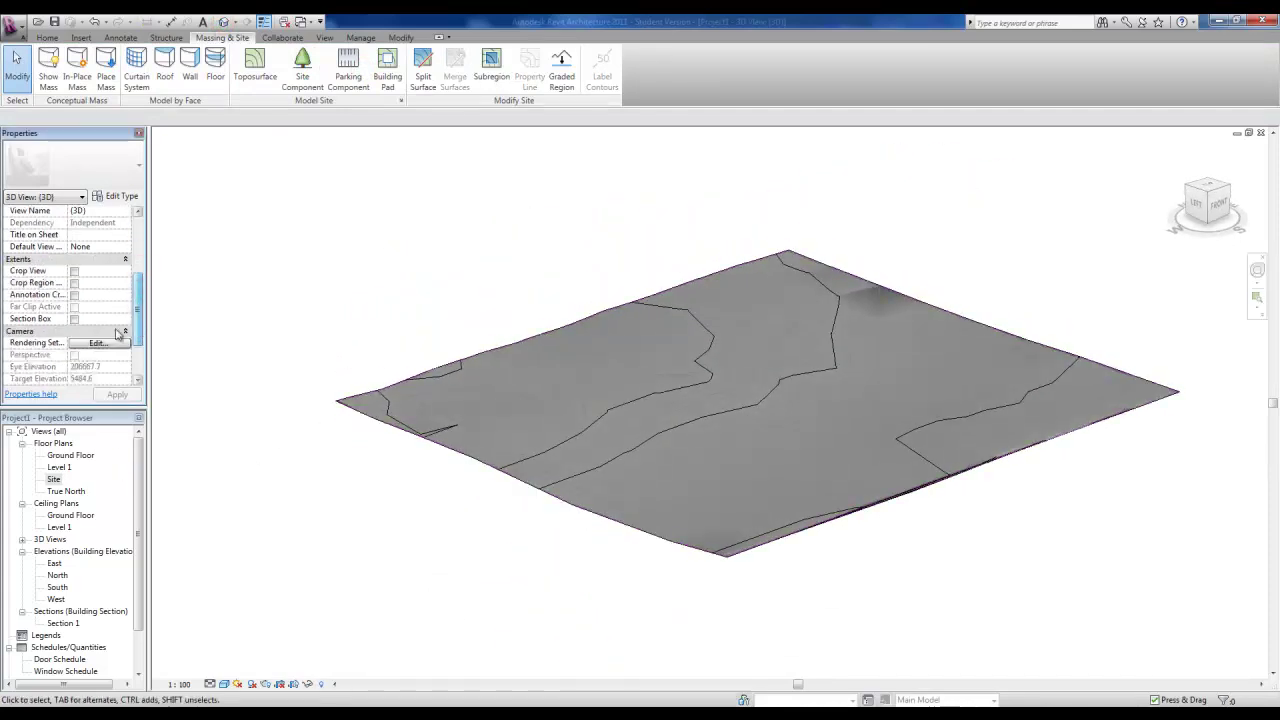
click(74, 319)
click(357, 491)
click(380, 438)
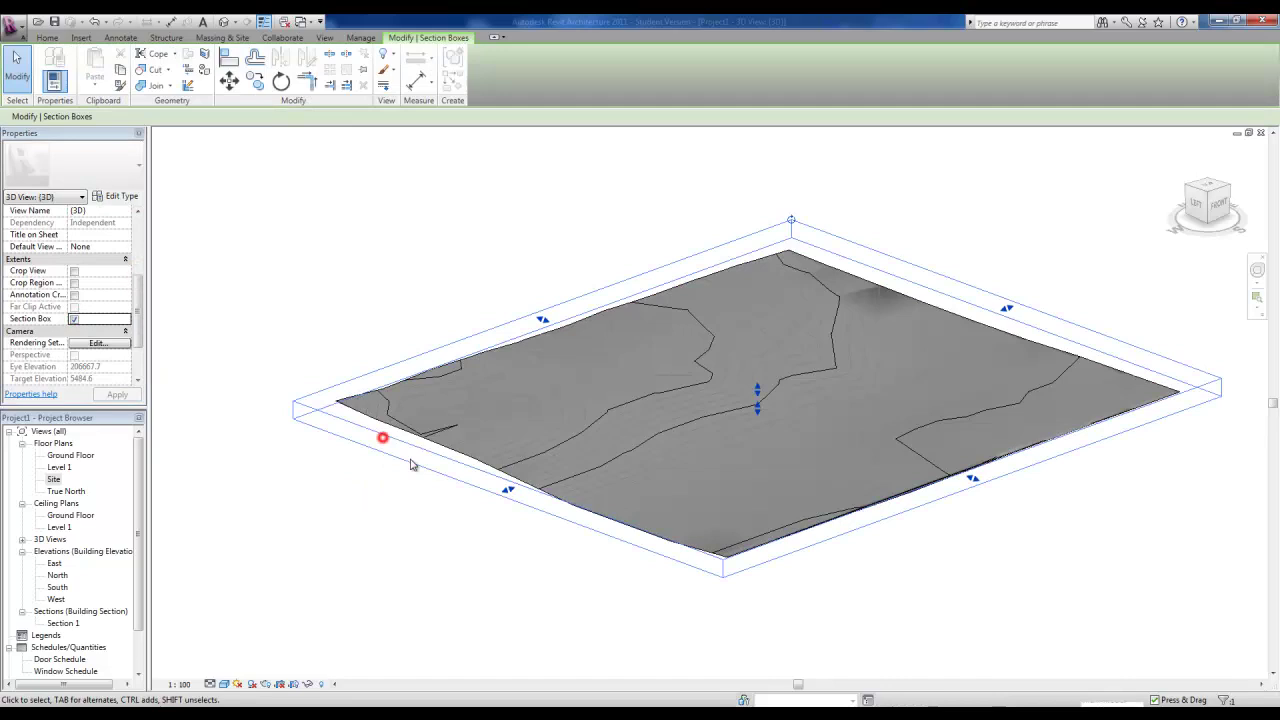
drag(509, 495, 529, 520)
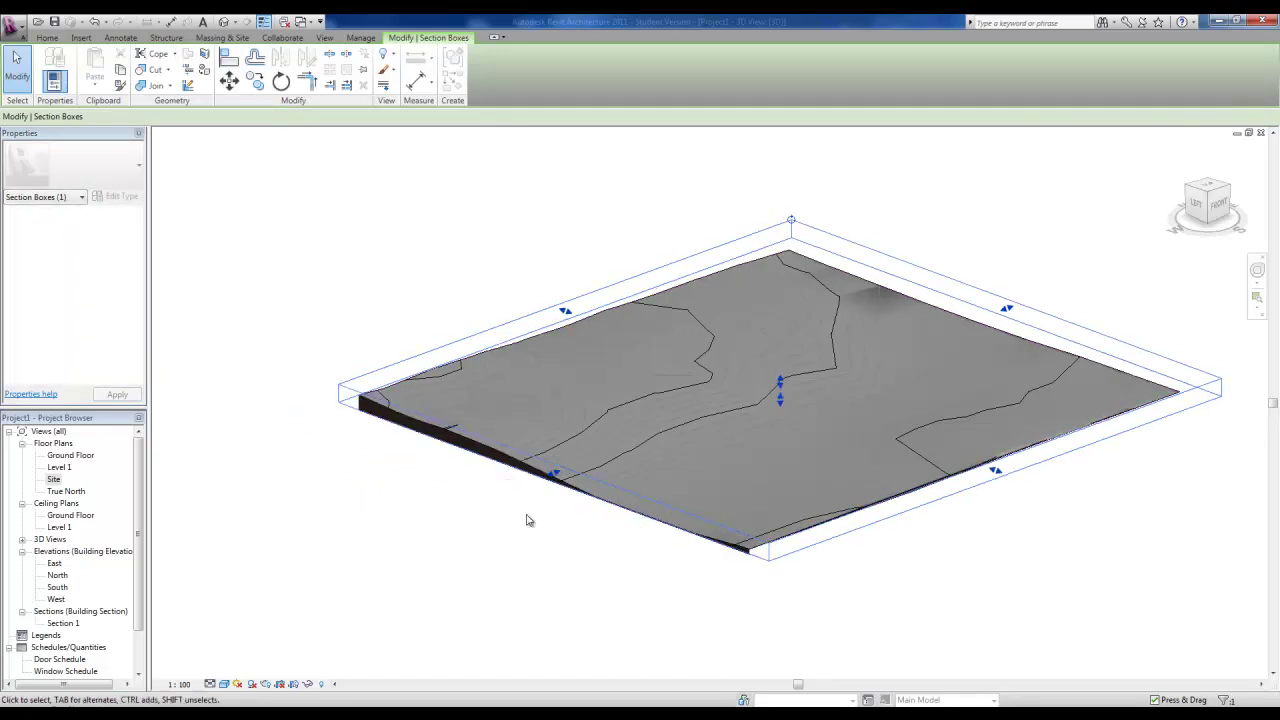
shift+middle_drag(529, 520, 676, 483)
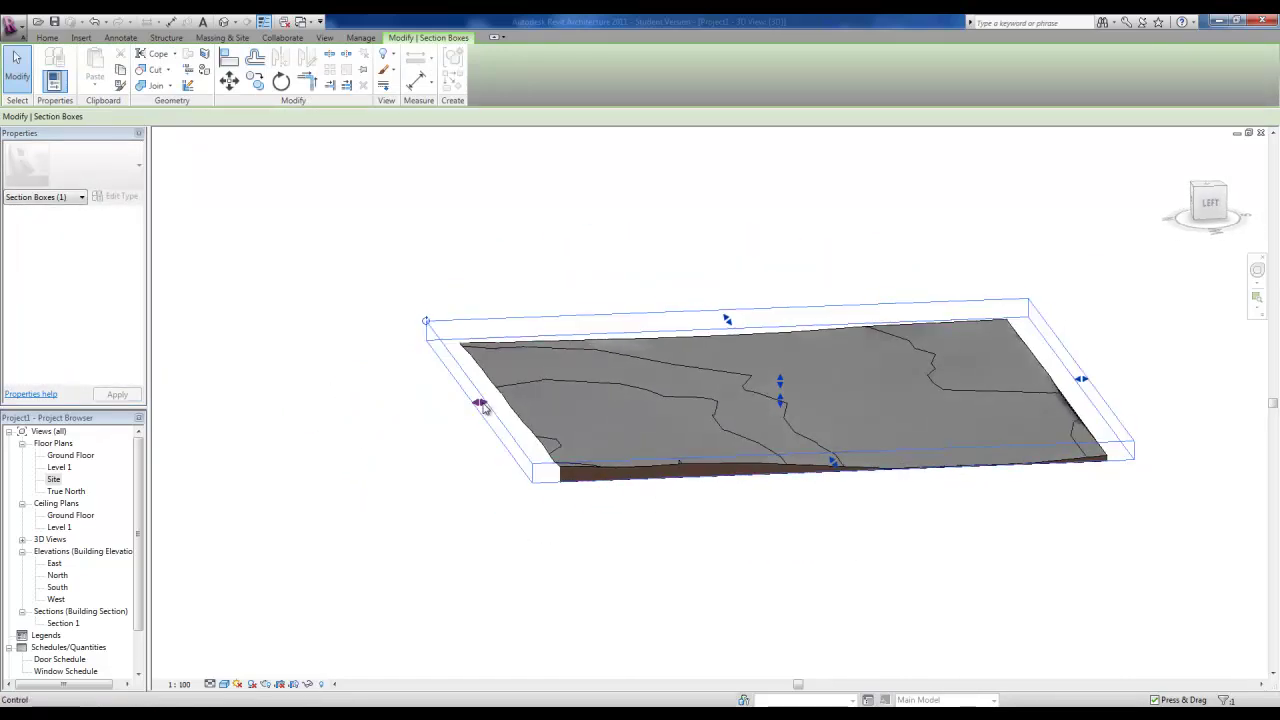
Pull the section box's north, south and east sides inward to cut the toposurface's remaining edges, and deselect the box.
drag(481, 403, 530, 412)
shift+middle_drag(883, 523, 997, 511)
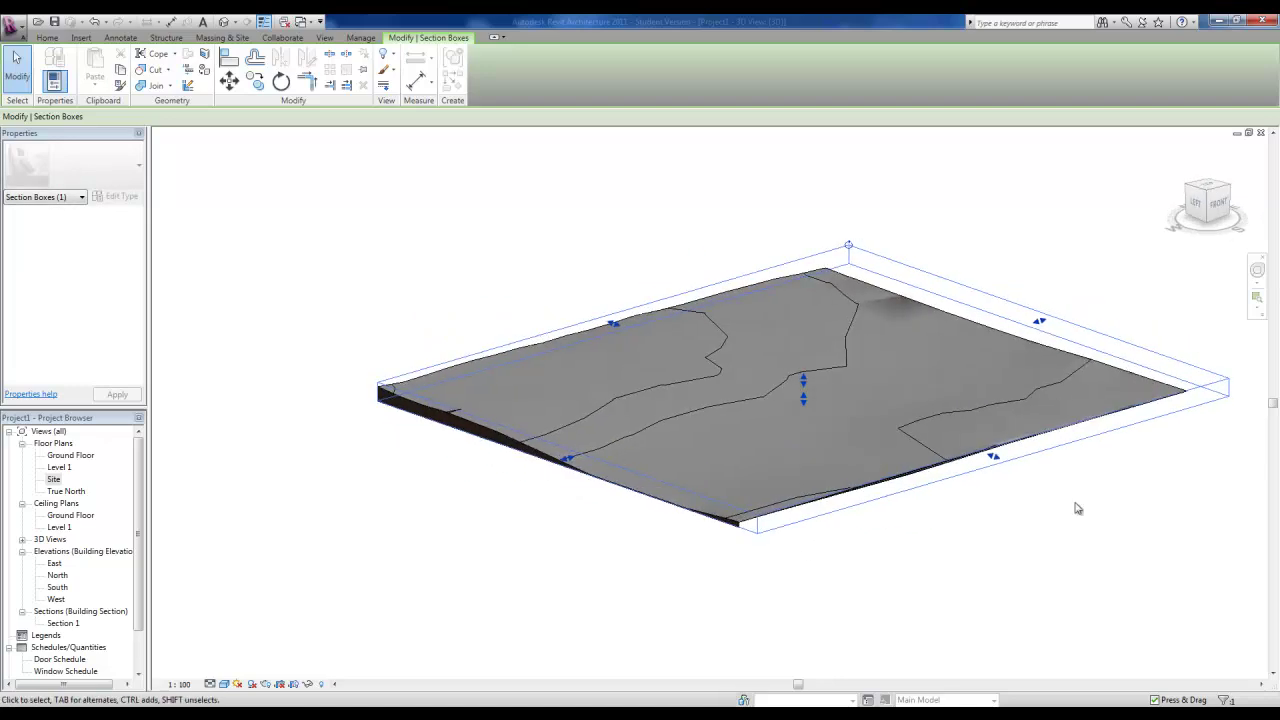
drag(997, 461, 988, 441)
shift+middle_drag(1037, 480, 974, 542)
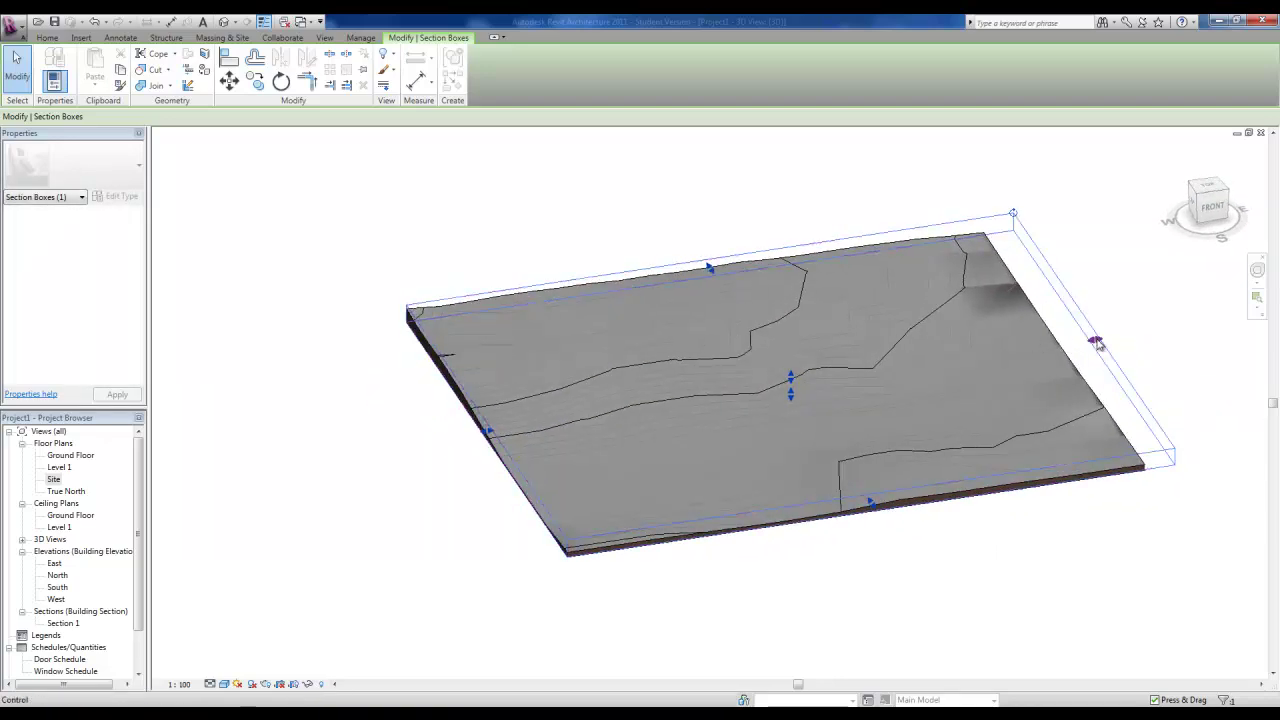
shift+middle_drag(1097, 337, 606, 497)
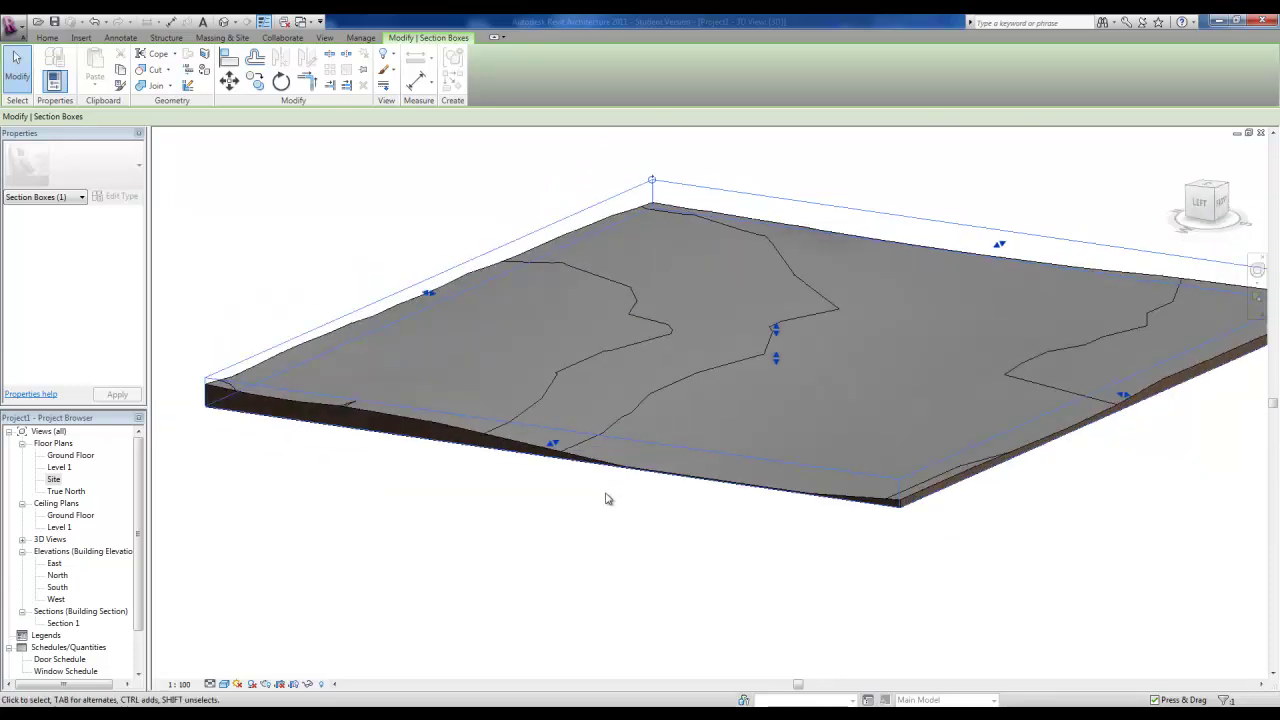
click(328, 193)
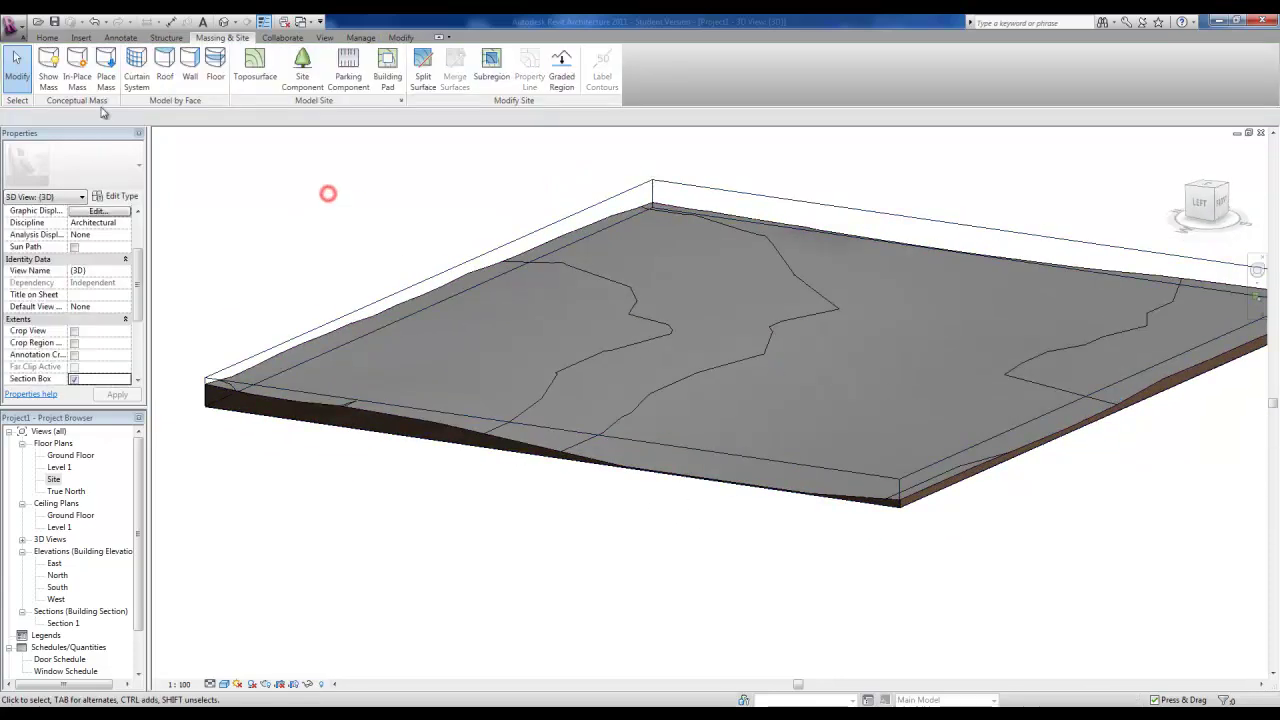
click(50, 38)
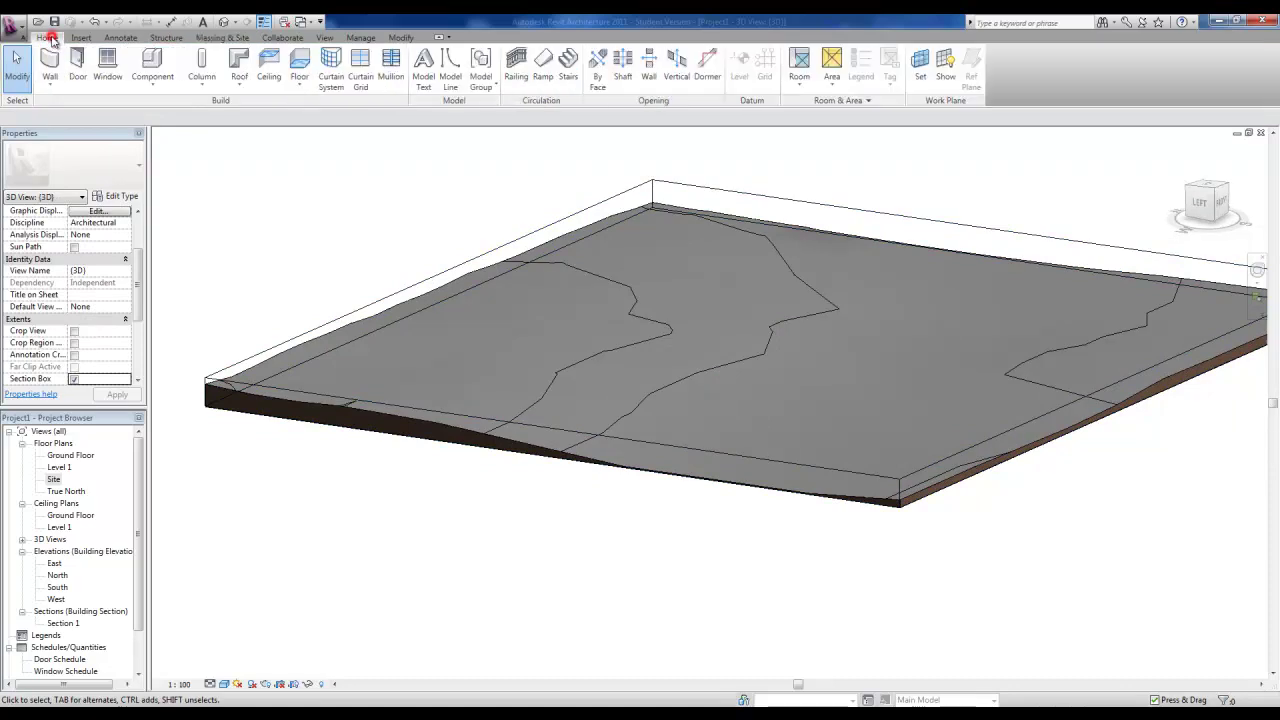